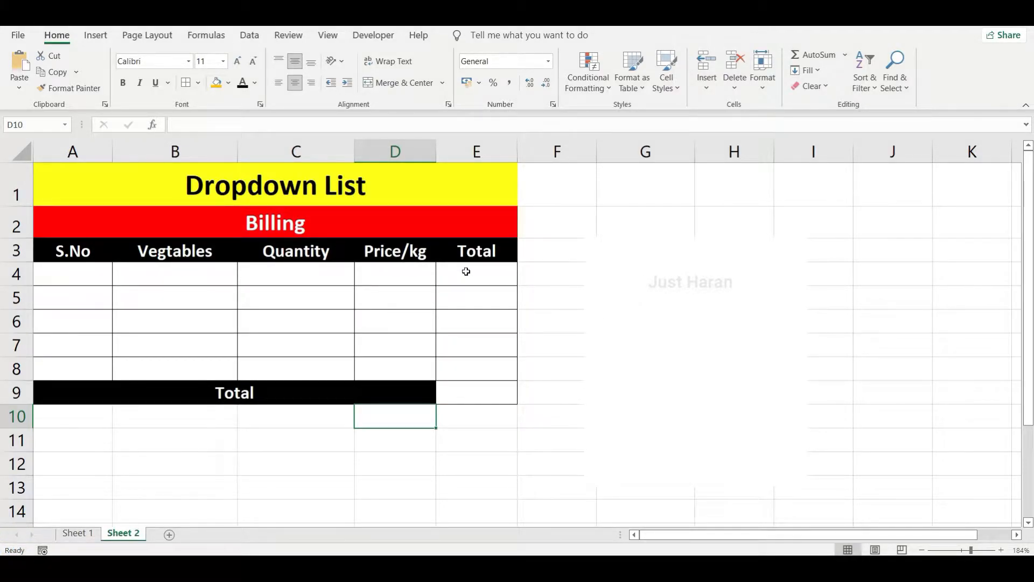
Examine the first entry row of the Billing table, from the S.No column to the Total column.
{"action": "left_click", "coordinate": [83, 271]}
{"action": "left_click", "coordinate": [182, 275]}
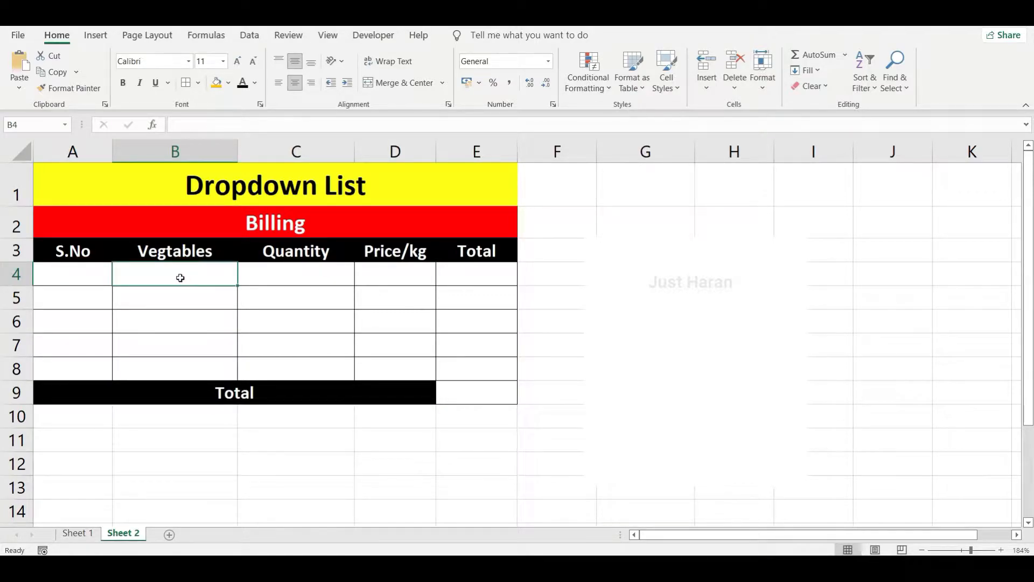
{"action": "left_click", "coordinate": [294, 272]}
{"action": "left_click", "coordinate": [396, 272]}
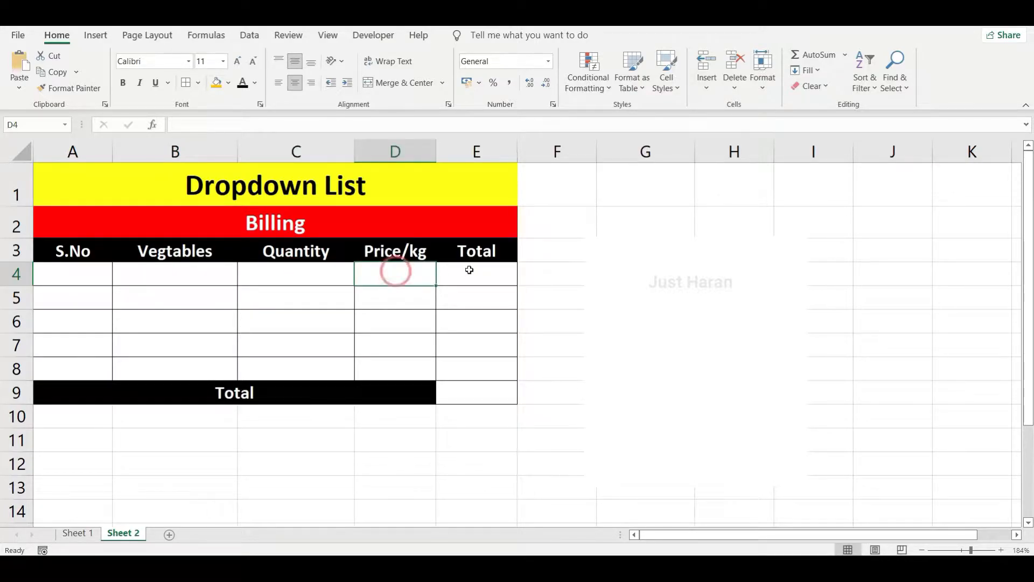
{"action": "left_click", "coordinate": [479, 267]}
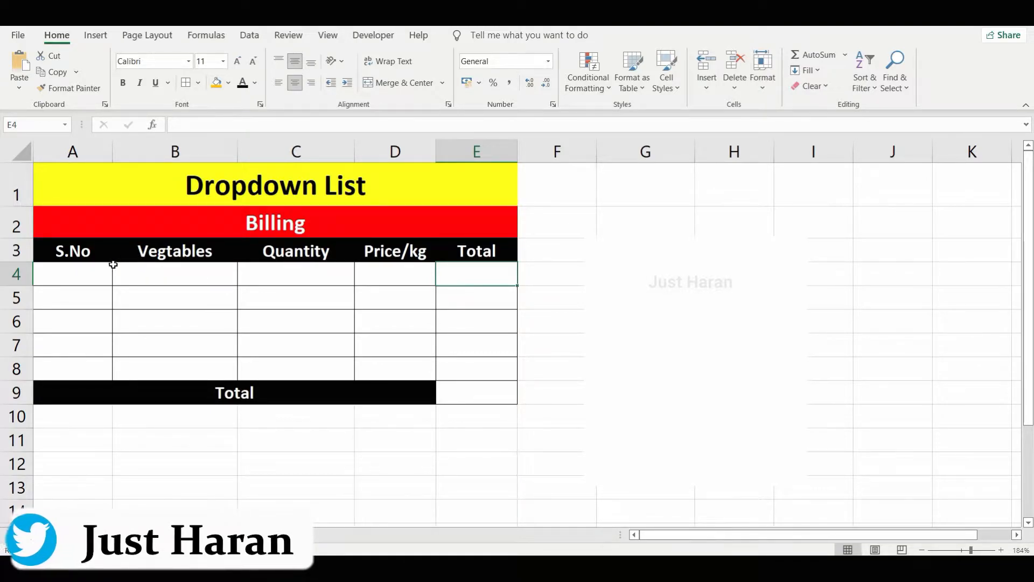
{"action": "left_click", "coordinate": [95, 271]}
{"action": "left_click", "coordinate": [201, 270]}
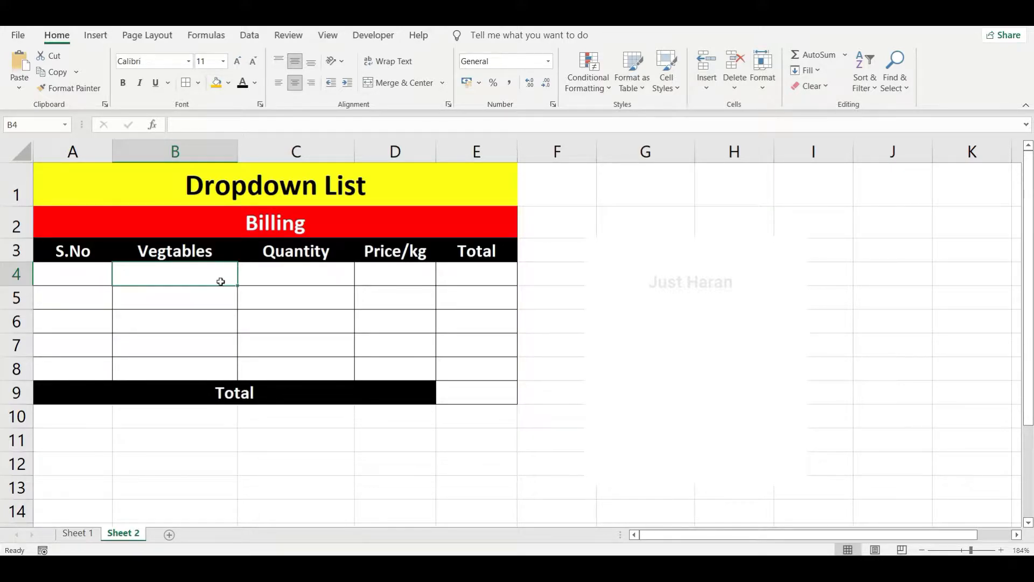
{"action": "left_click", "coordinate": [387, 276]}
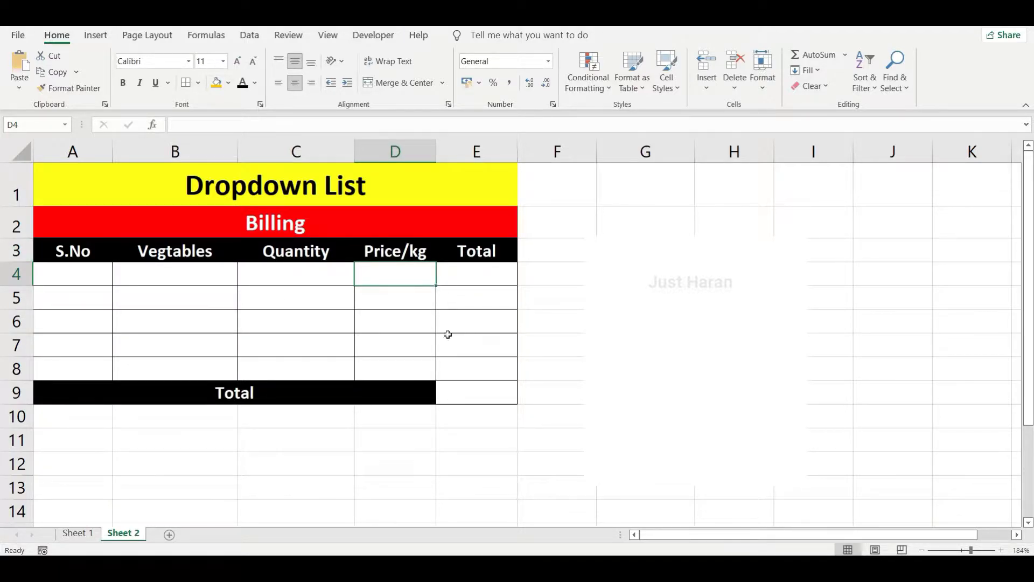
{"action": "left_click", "coordinate": [183, 274]}
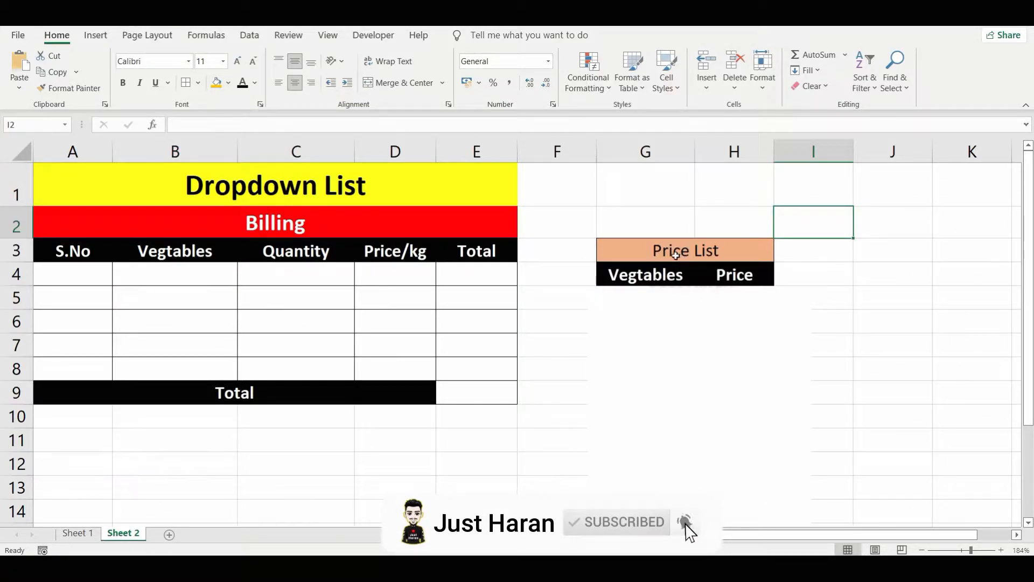
Examine the Price List table's vegetable names and prices alongside the matching Billing columns.
{"action": "left_click", "coordinate": [680, 256]}
{"action": "left_click", "coordinate": [648, 277]}
{"action": "left_click", "coordinate": [722, 272]}
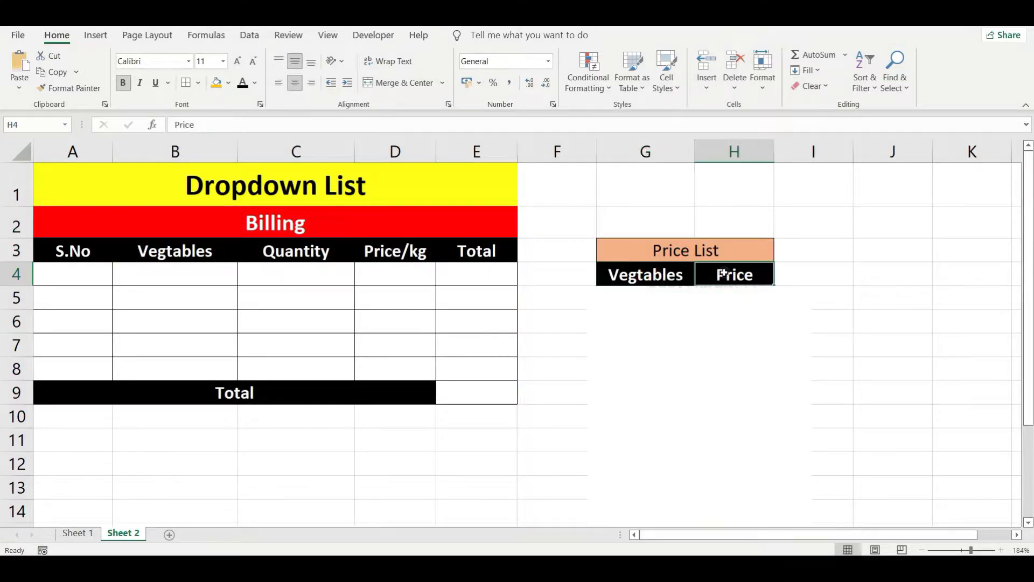
{"action": "left_click", "coordinate": [191, 272]}
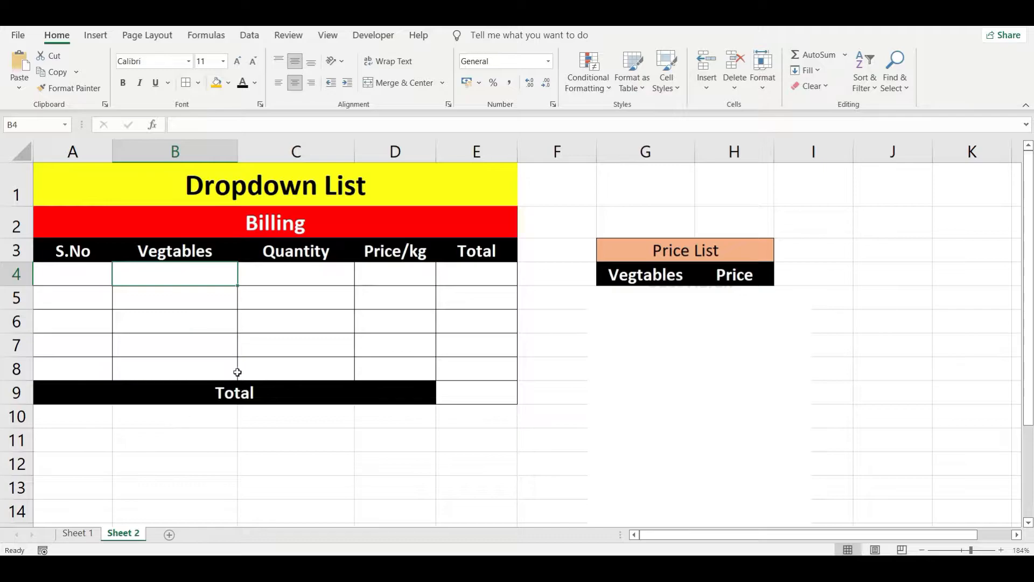
{"action": "left_click", "coordinate": [403, 267]}
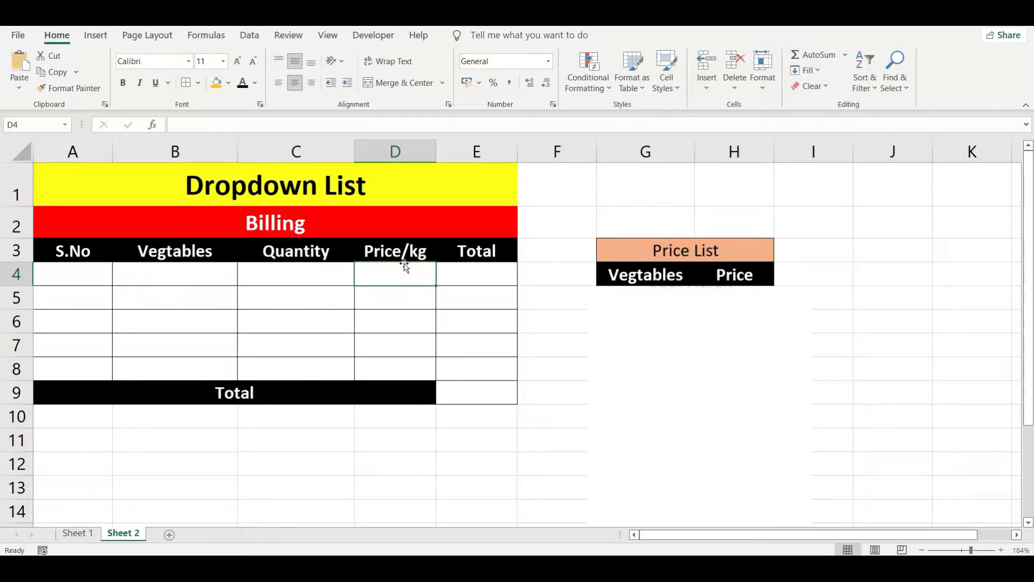
{"action": "left_click", "coordinate": [651, 276]}
{"action": "left_click_drag", "start_coordinate": [661, 324], "coordinate": [651, 479]}
{"action": "left_click_drag", "start_coordinate": [654, 297], "coordinate": [661, 429]}
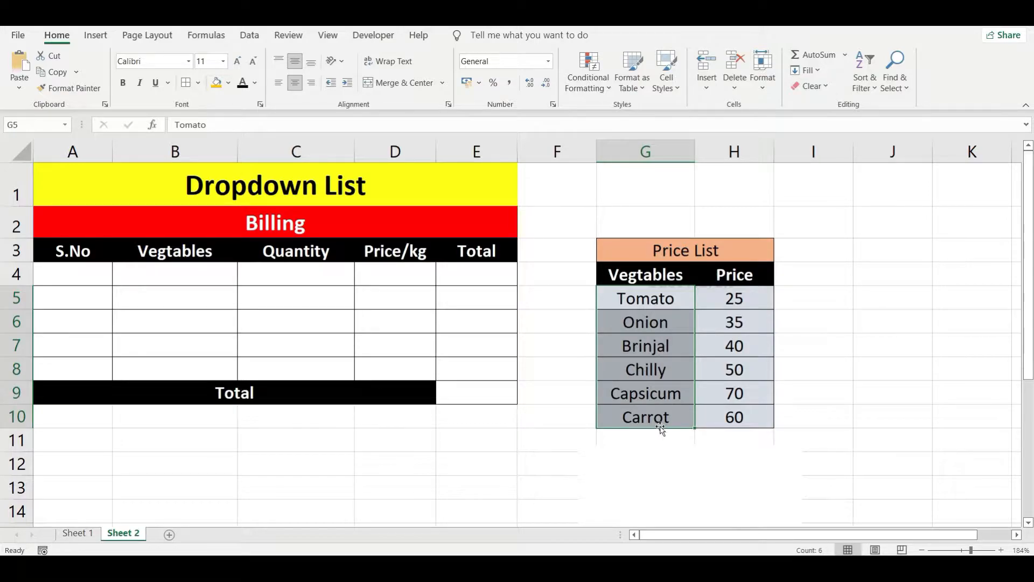
{"action": "left_click_drag", "start_coordinate": [728, 306], "coordinate": [734, 420]}
{"action": "left_click", "coordinate": [296, 440]}
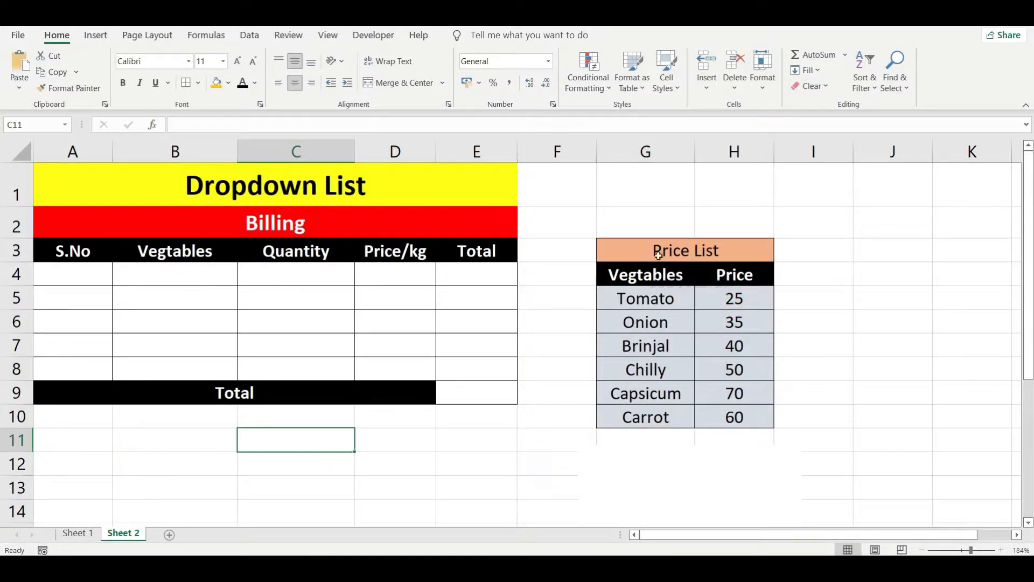
Start a data validation rule for cell B4 that allows a List.
{"action": "left_click", "coordinate": [193, 275]}
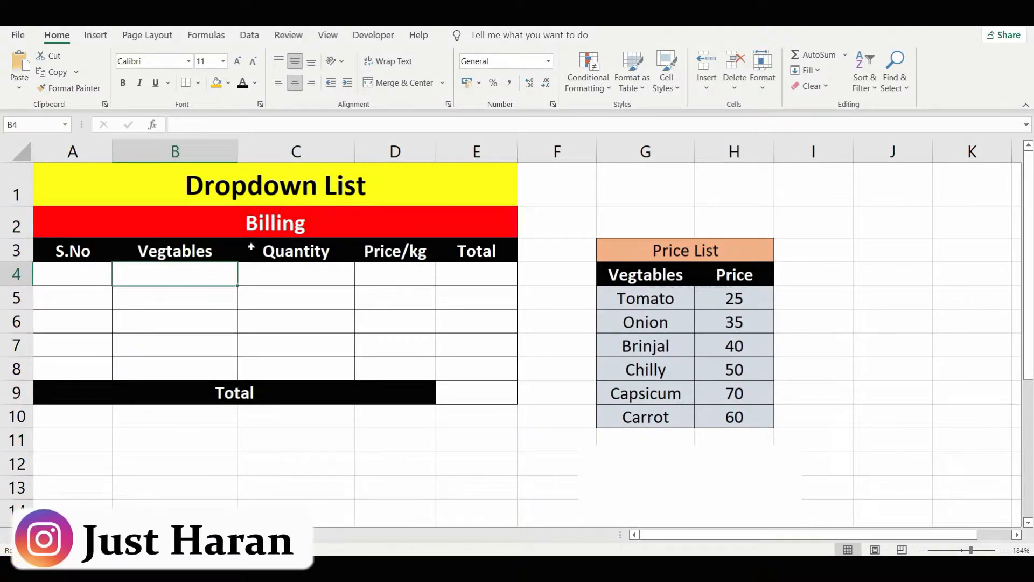
{"action": "left_click", "coordinate": [250, 37]}
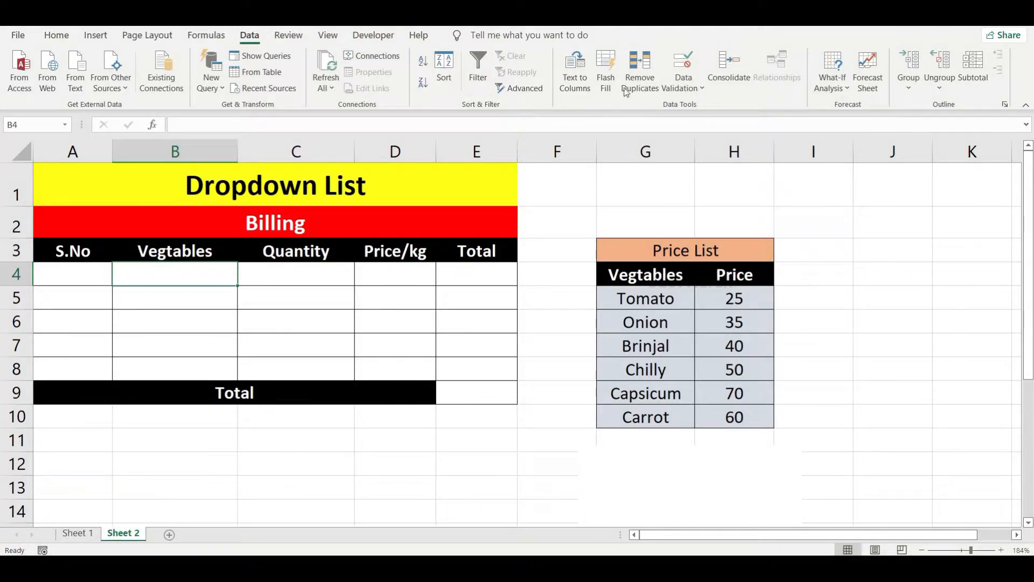
{"action": "left_click", "coordinate": [686, 91]}
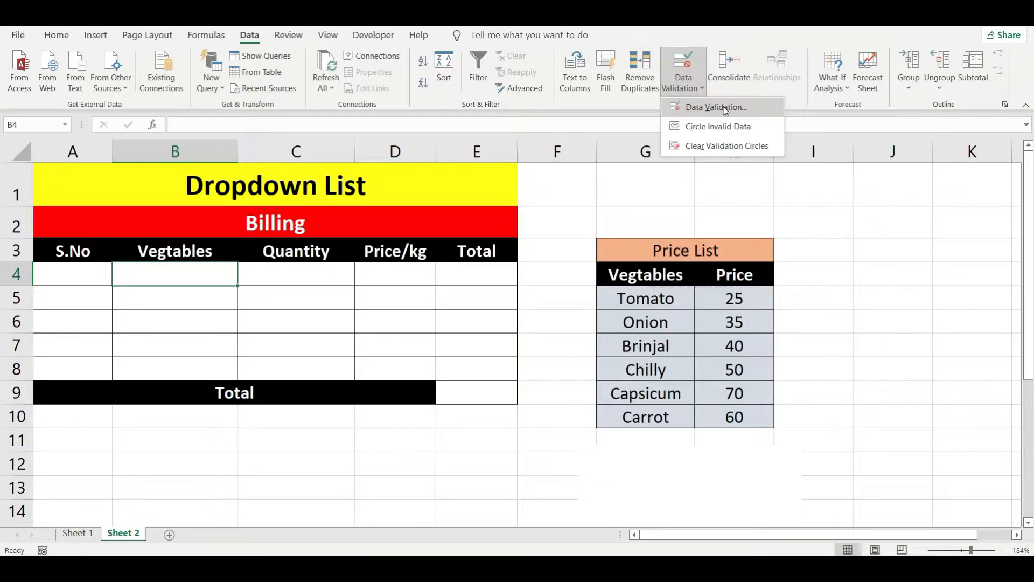
{"action": "left_click", "coordinate": [706, 106]}
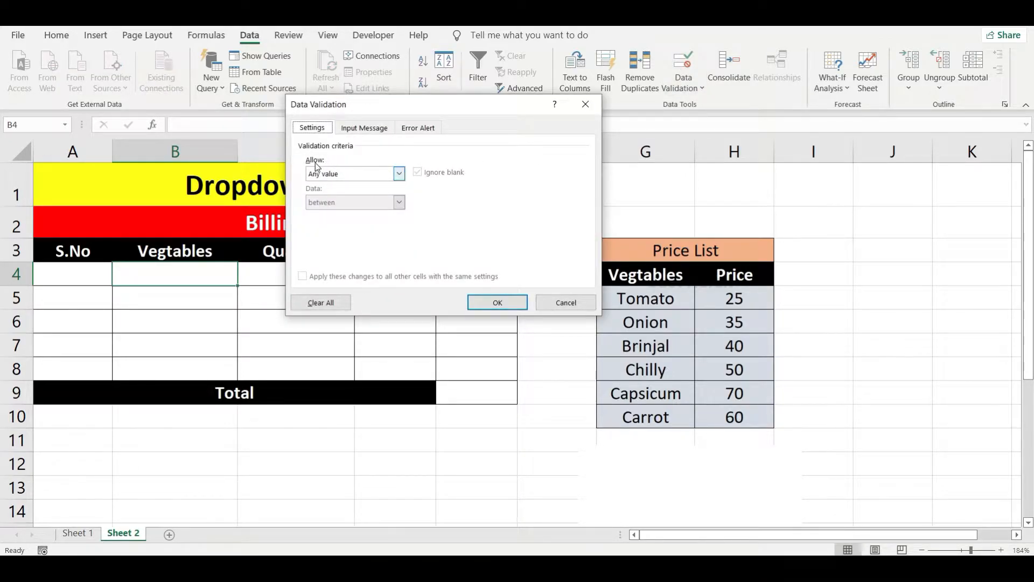
{"action": "left_click", "coordinate": [401, 179]}
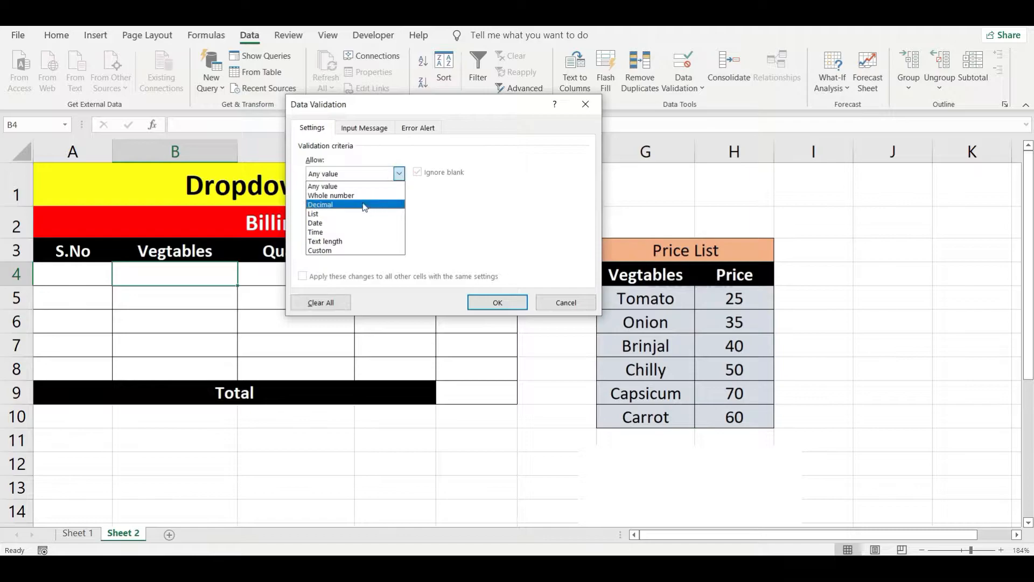
{"action": "left_click", "coordinate": [341, 215]}
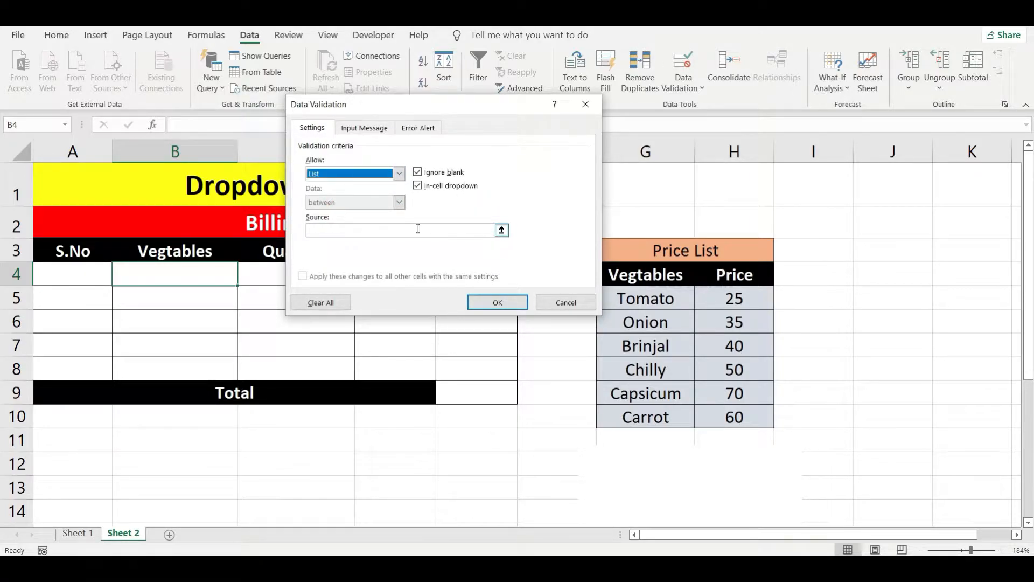
Set the list source to the price list vegetables, =$G$5:$G$10, and apply the validation to B4.
{"action": "left_click", "coordinate": [345, 230]}
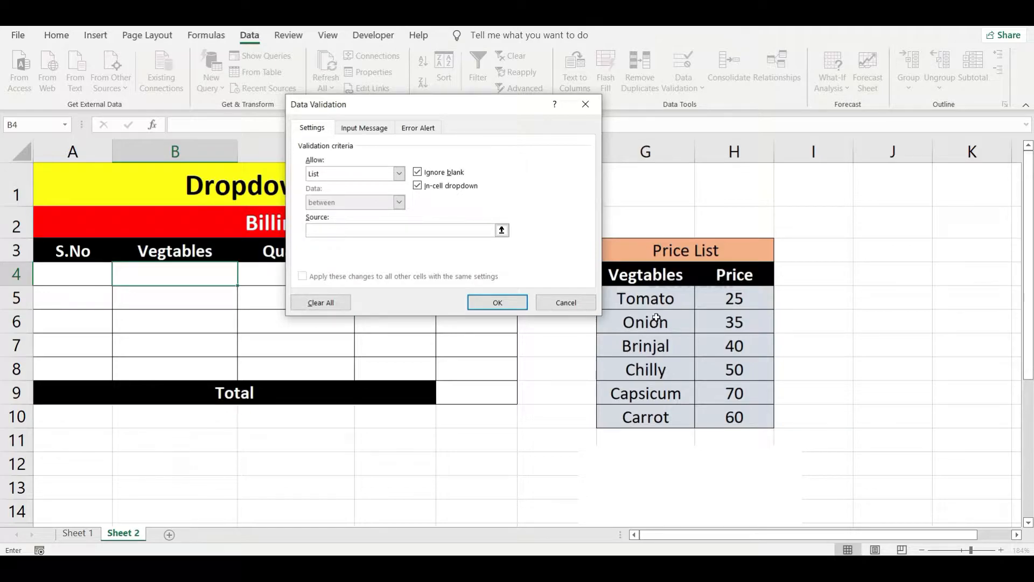
{"action": "left_click", "coordinate": [503, 231]}
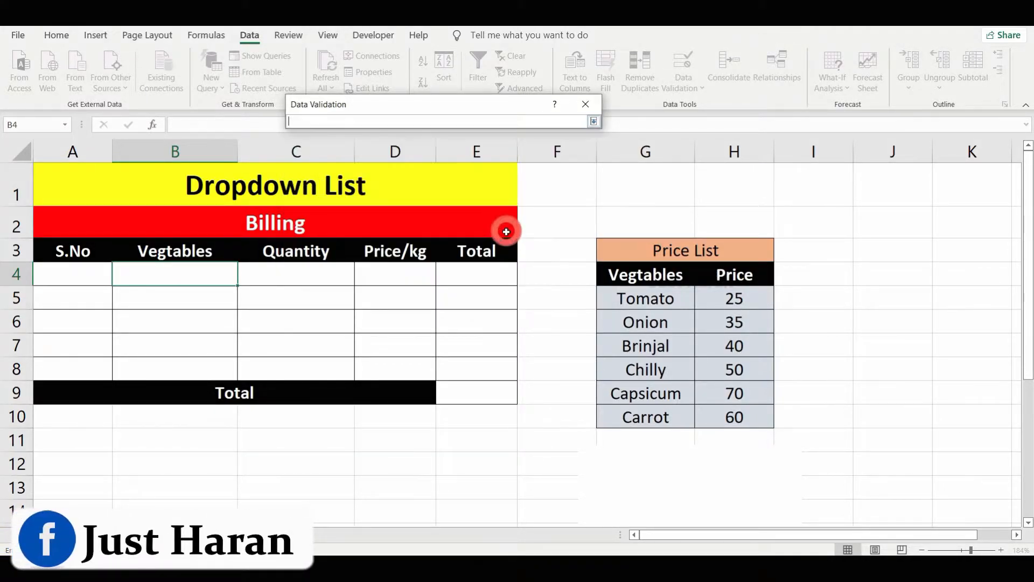
{"action": "key", "text": "Return"}
{"action": "left_click", "coordinate": [502, 231]}
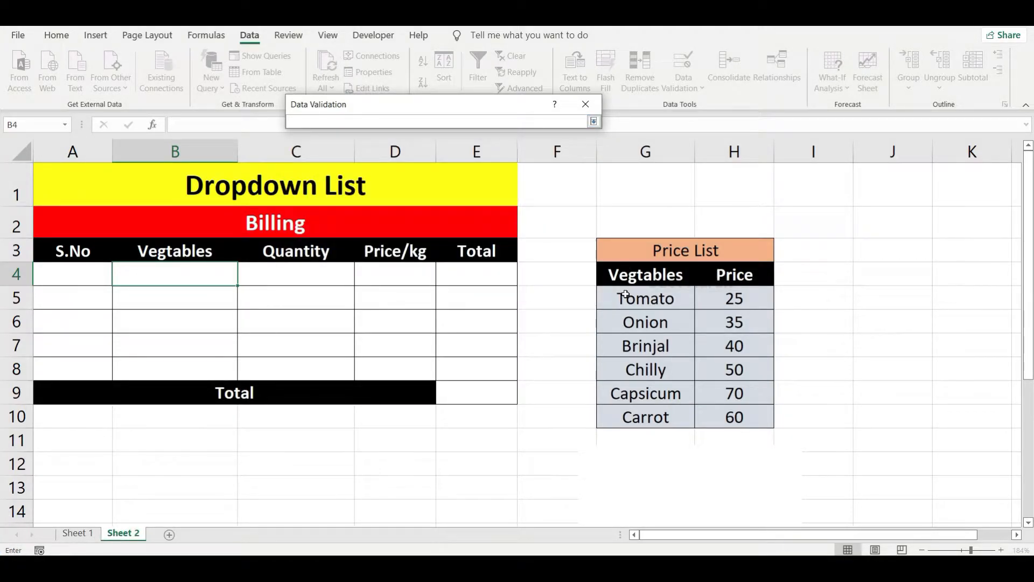
{"action": "left_click_drag", "start_coordinate": [627, 295], "coordinate": [625, 416]}
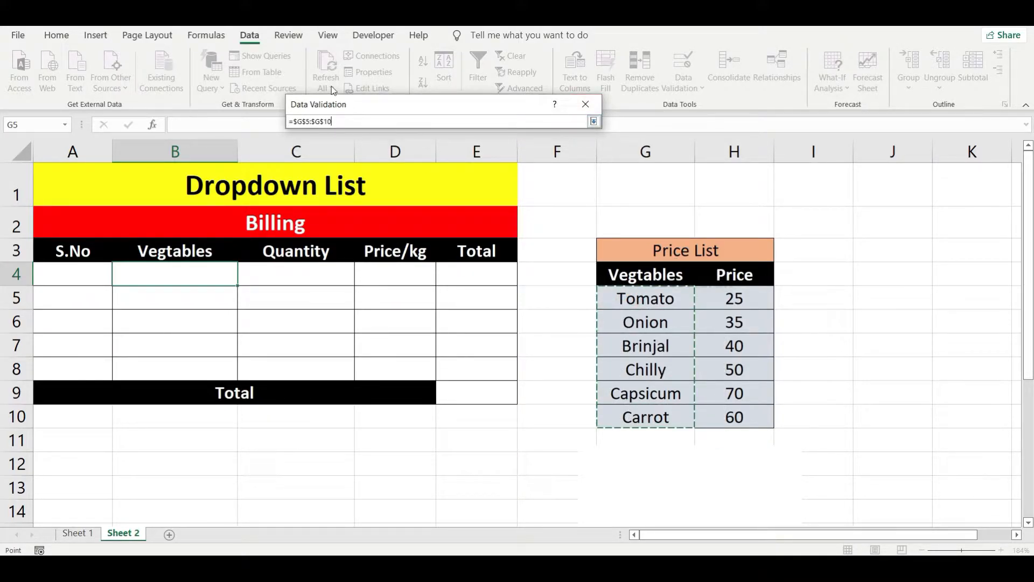
{"action": "left_click", "coordinate": [594, 121]}
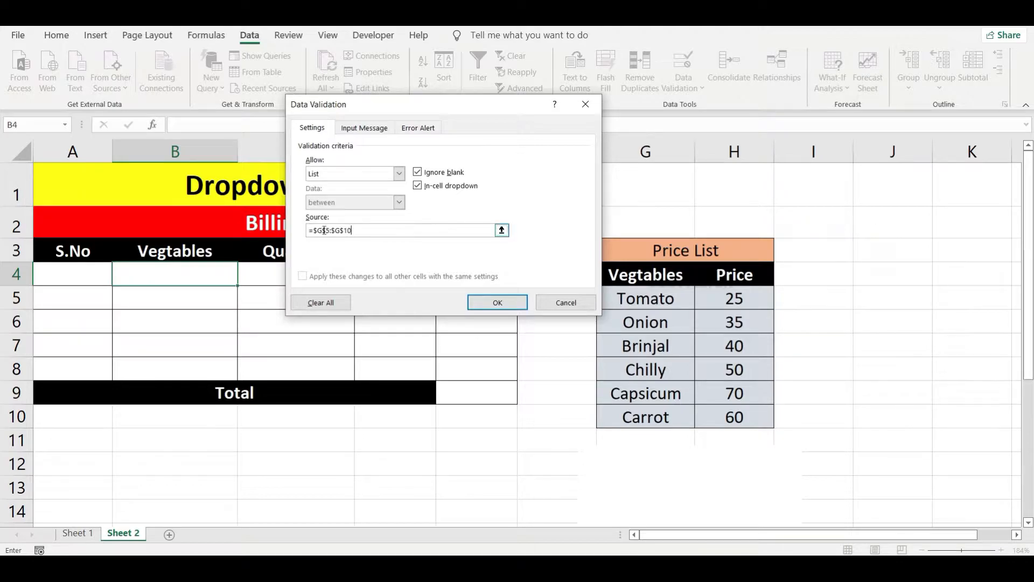
{"action": "left_click", "coordinate": [496, 301]}
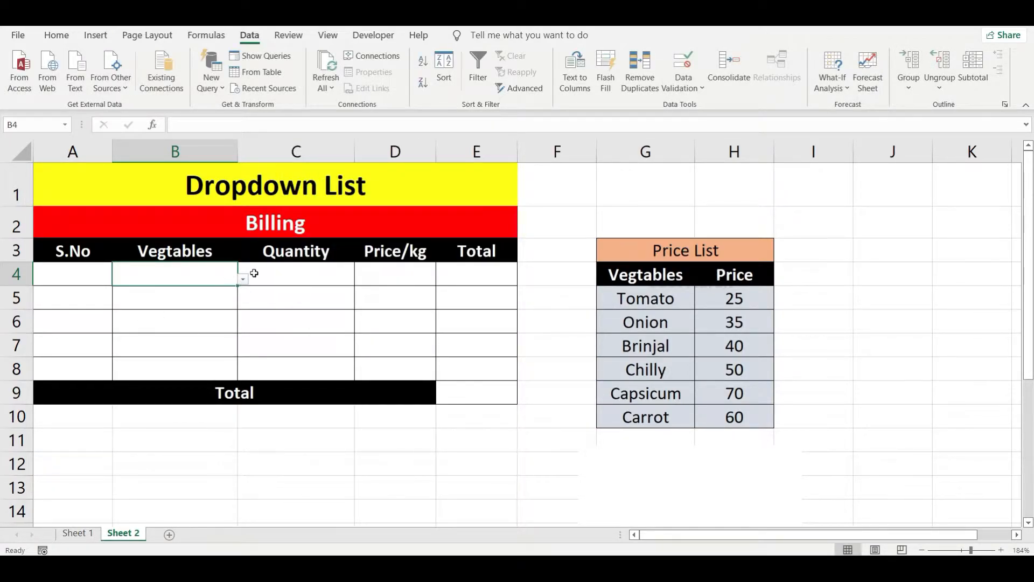
Test the dropdown in B4 by choosing Tomato, Onion and Chilly, and clear the cell.
{"action": "left_click", "coordinate": [244, 279]}
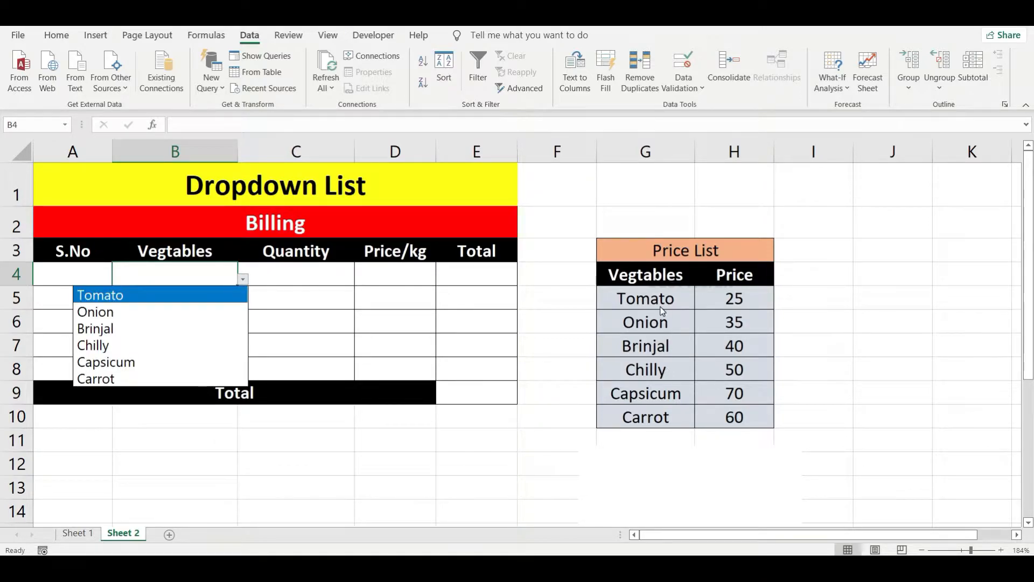
{"action": "left_click", "coordinate": [102, 300]}
{"action": "left_click", "coordinate": [244, 279]}
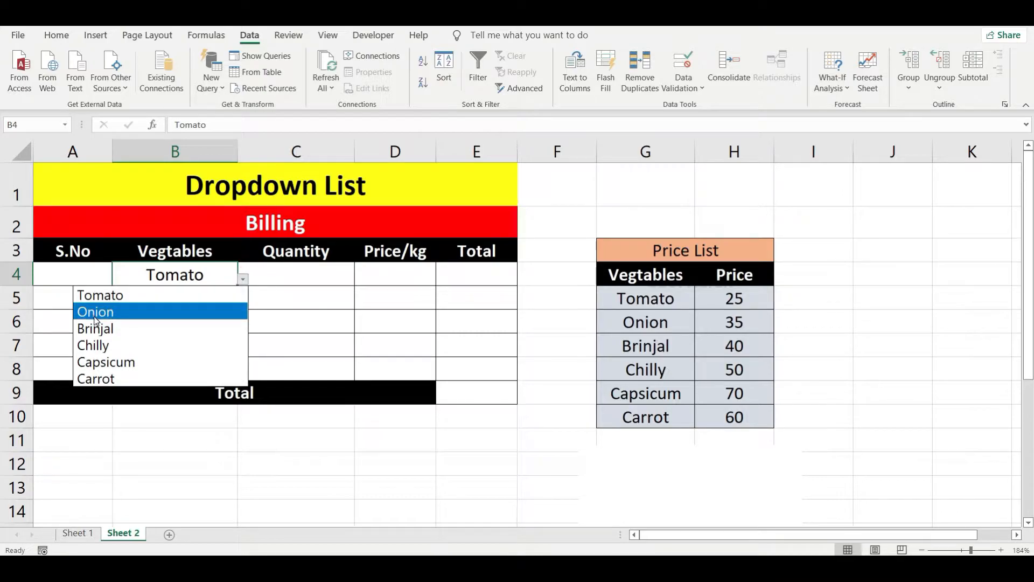
{"action": "left_click", "coordinate": [213, 309]}
{"action": "left_click", "coordinate": [243, 279]}
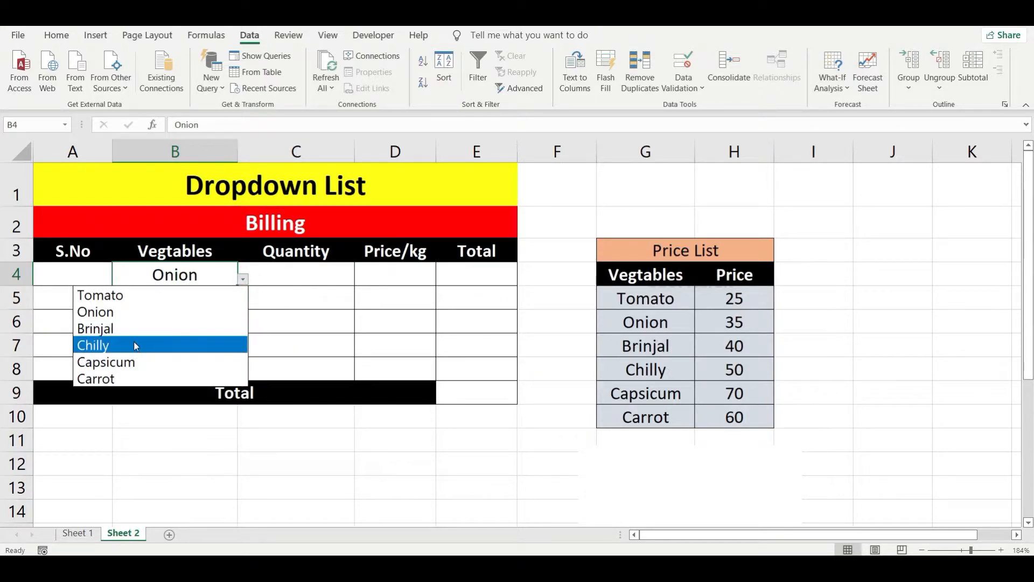
{"action": "left_click", "coordinate": [136, 344]}
{"action": "left_click", "coordinate": [288, 274]}
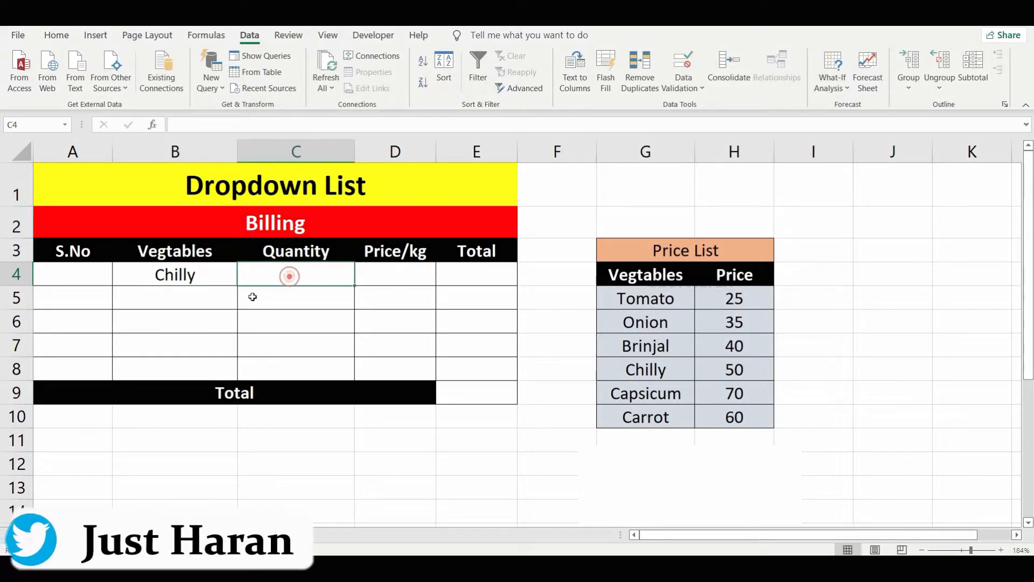
{"action": "left_click", "coordinate": [224, 277]}
{"action": "key", "text": "Delete"}
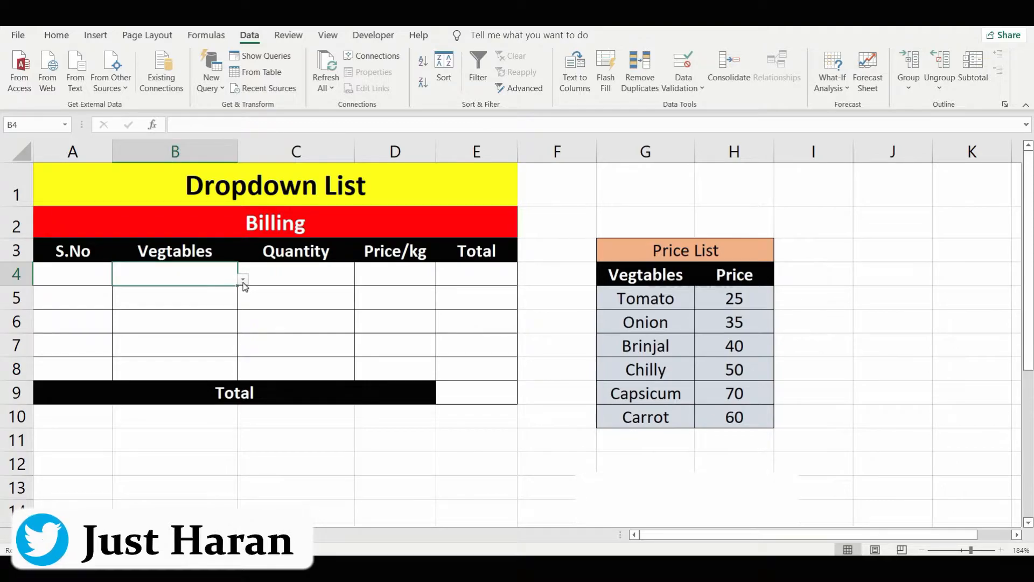
Fill the dropdown from B4 down to B8 and check the cells in the Vegtables column.
{"action": "left_click_drag", "start_coordinate": [237, 287], "coordinate": [236, 371]}
{"action": "left_click", "coordinate": [208, 316]}
{"action": "left_click", "coordinate": [203, 295]}
{"action": "left_click", "coordinate": [226, 318]}
{"action": "left_click", "coordinate": [219, 346]}
{"action": "left_click", "coordinate": [220, 366]}
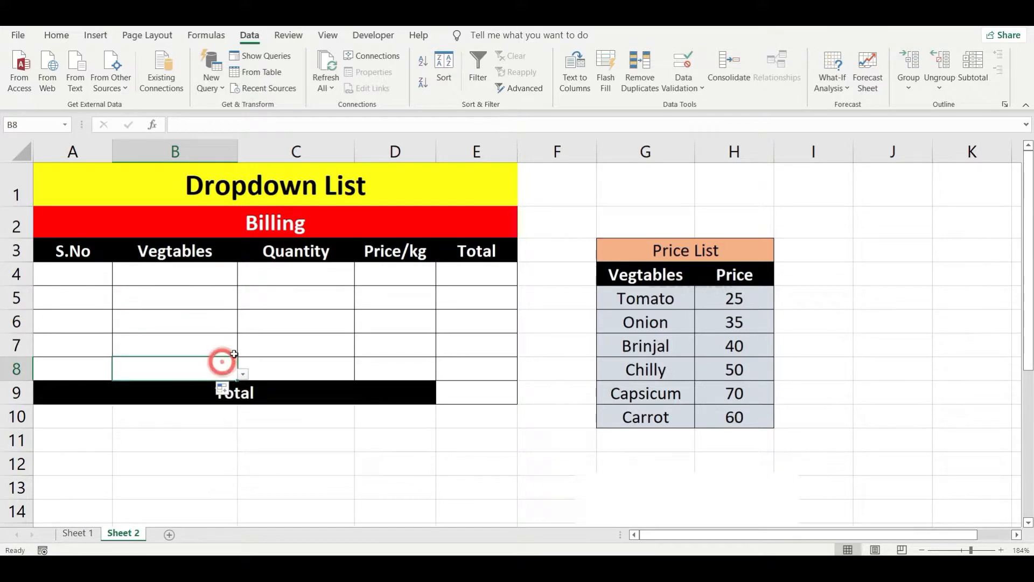
Choose Onion from the dropdown in B4, the first Vegtables entry.
{"action": "left_click", "coordinate": [202, 275]}
{"action": "left_click", "coordinate": [85, 274]}
{"action": "left_click", "coordinate": [155, 281]}
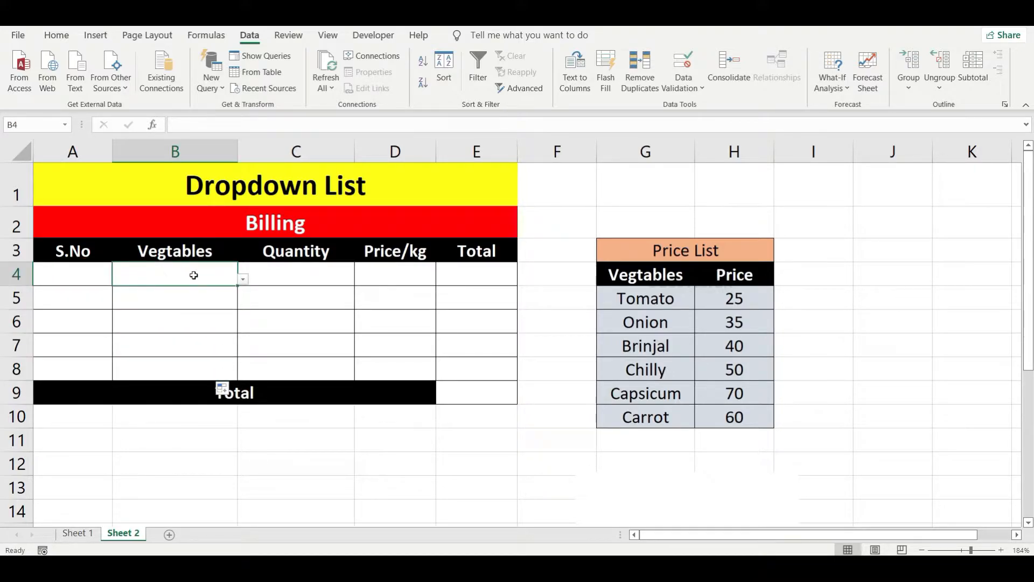
{"action": "left_click", "coordinate": [243, 279]}
{"action": "left_click", "coordinate": [154, 309]}
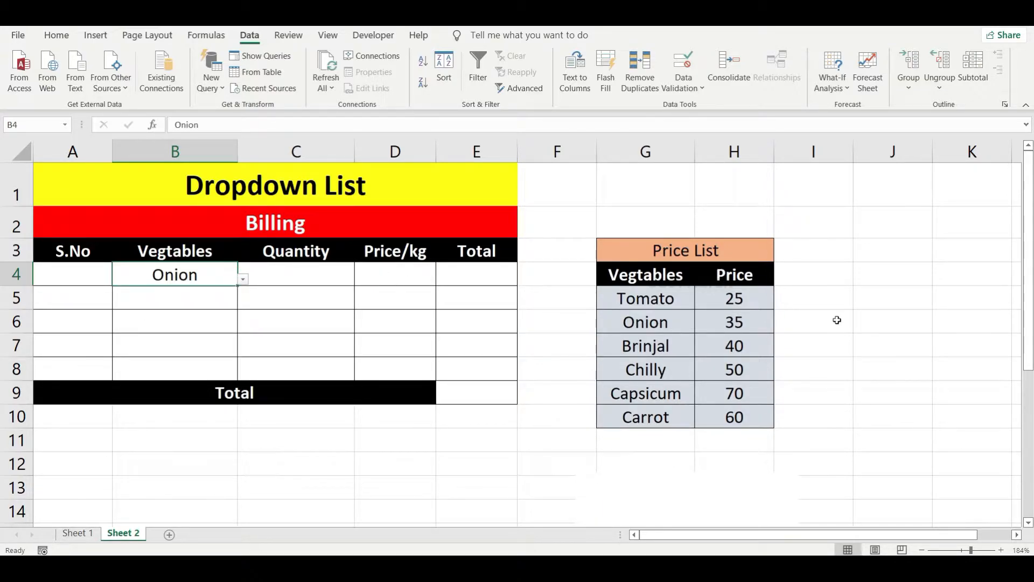
{"action": "left_click", "coordinate": [380, 279]}
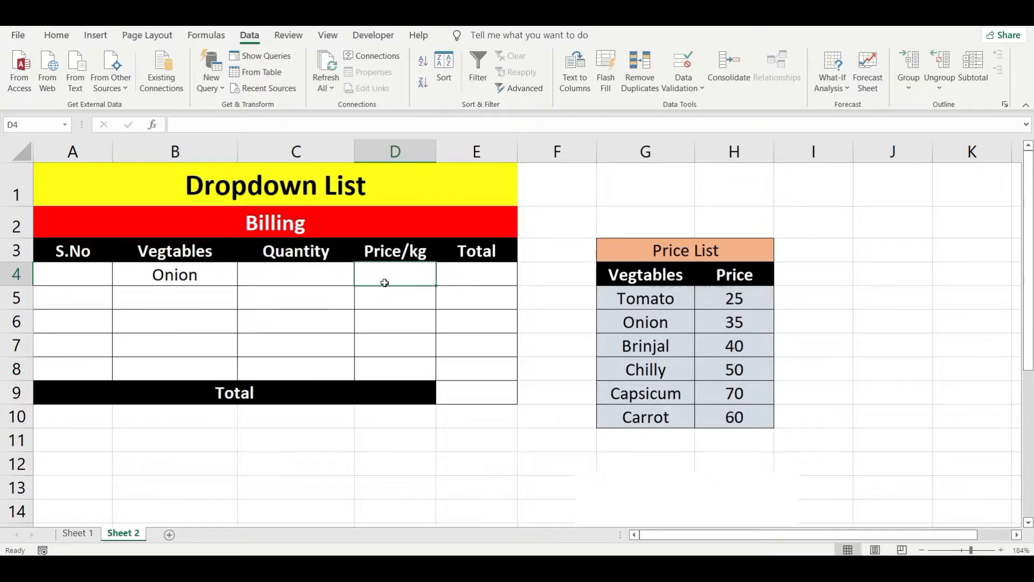
Change the vegetable in B4 to Tomato using its dropdown.
{"action": "left_click", "coordinate": [221, 275]}
{"action": "left_click", "coordinate": [243, 279]}
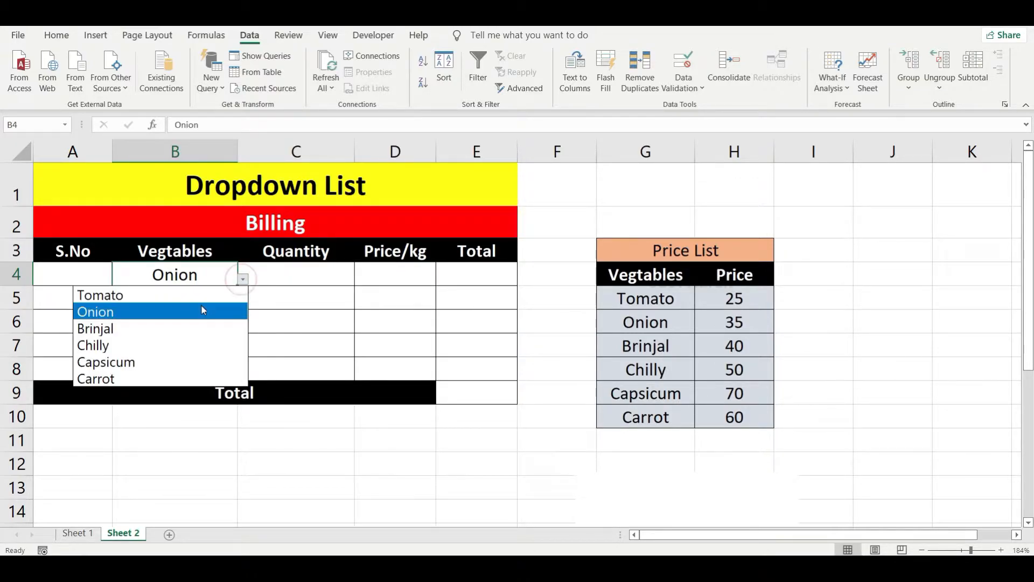
{"action": "left_click", "coordinate": [200, 300]}
Enter the formula =VLOOKUP(B4,G5:H10,2,FALSE) in D4 to look up the price per kg.
{"action": "left_click", "coordinate": [401, 272]}
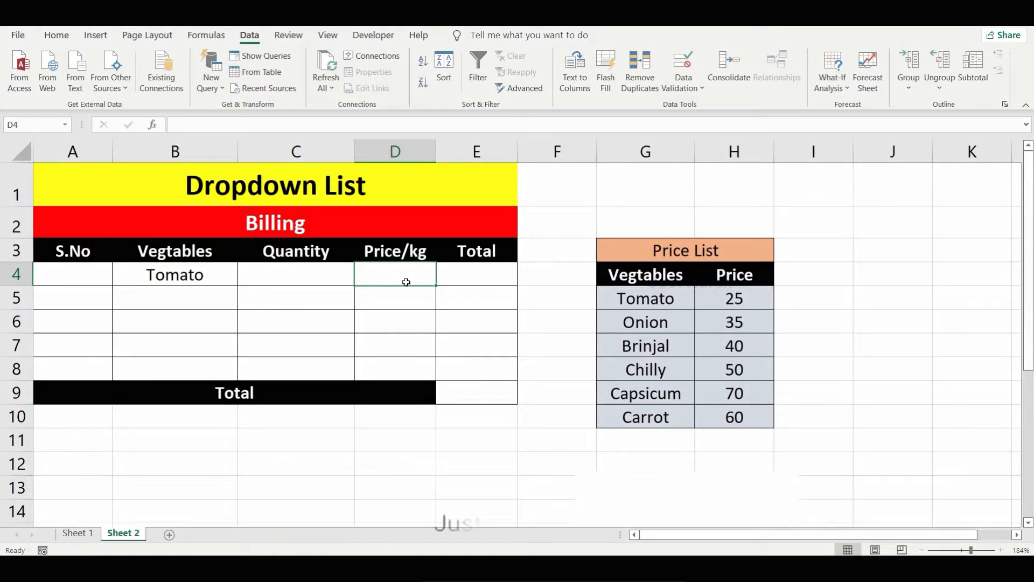
{"action": "type", "text": "="}
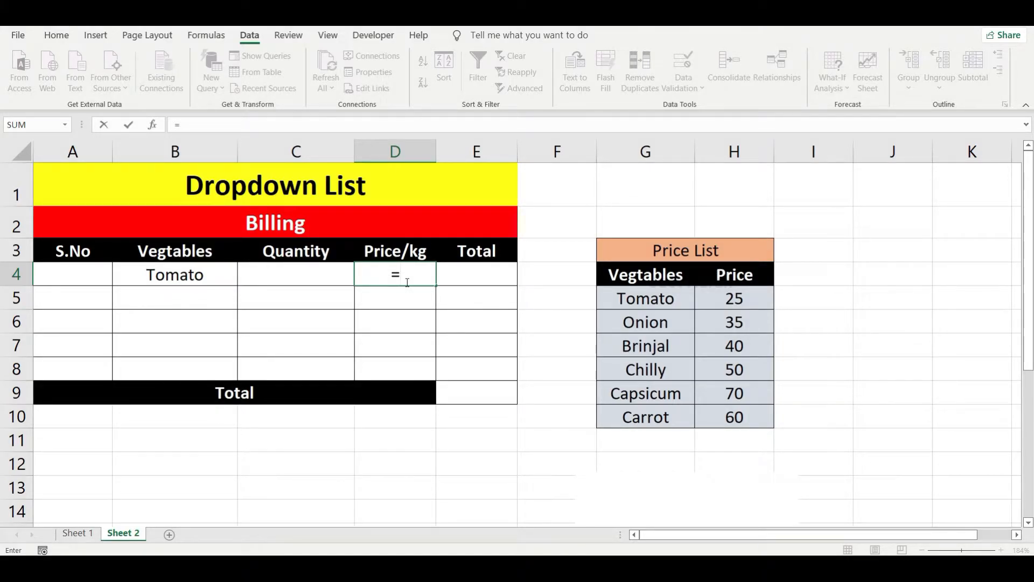
{"action": "type", "text": "vloo"}
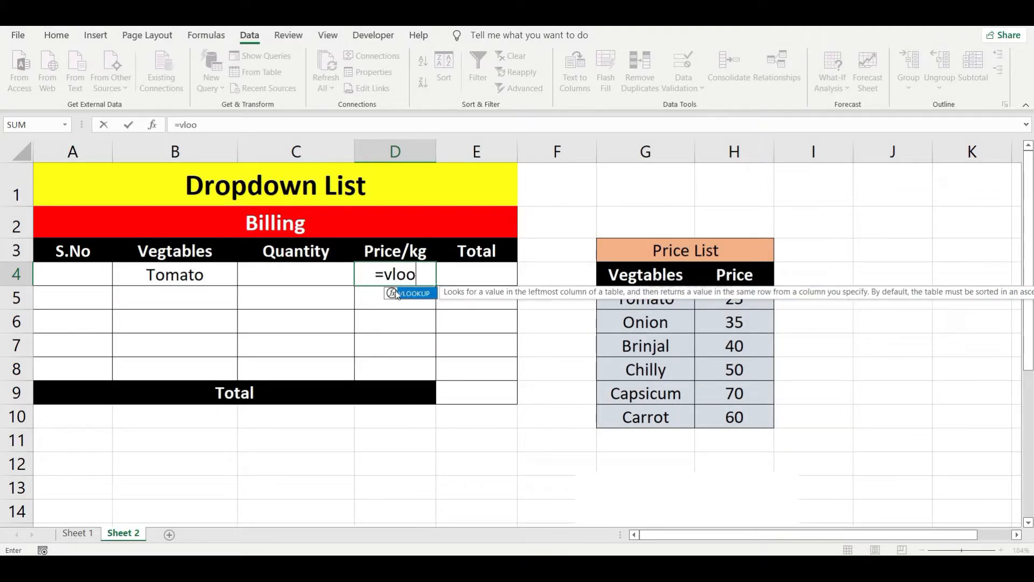
{"action": "double_click", "coordinate": [419, 295]}
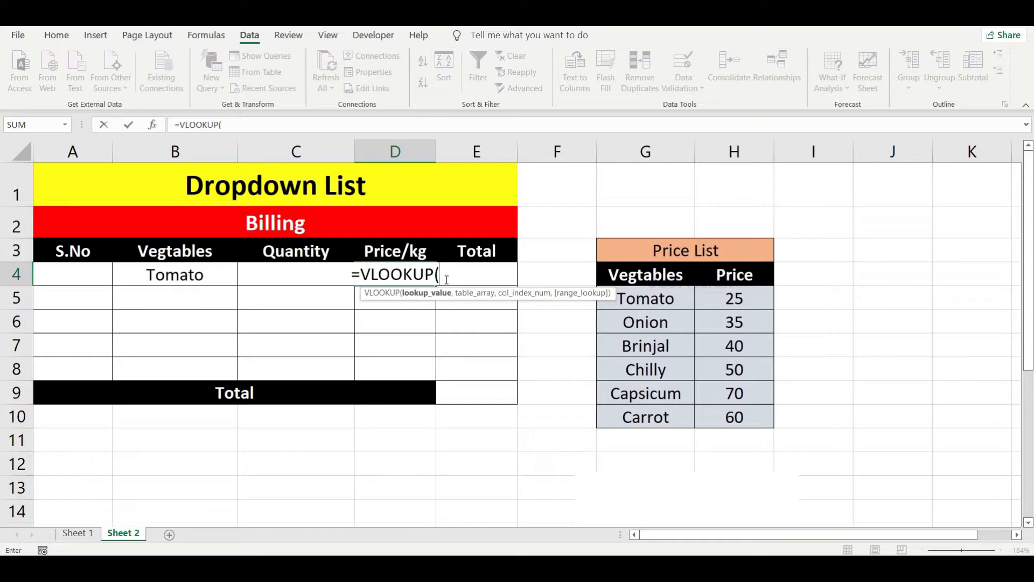
{"action": "left_click", "coordinate": [197, 275]}
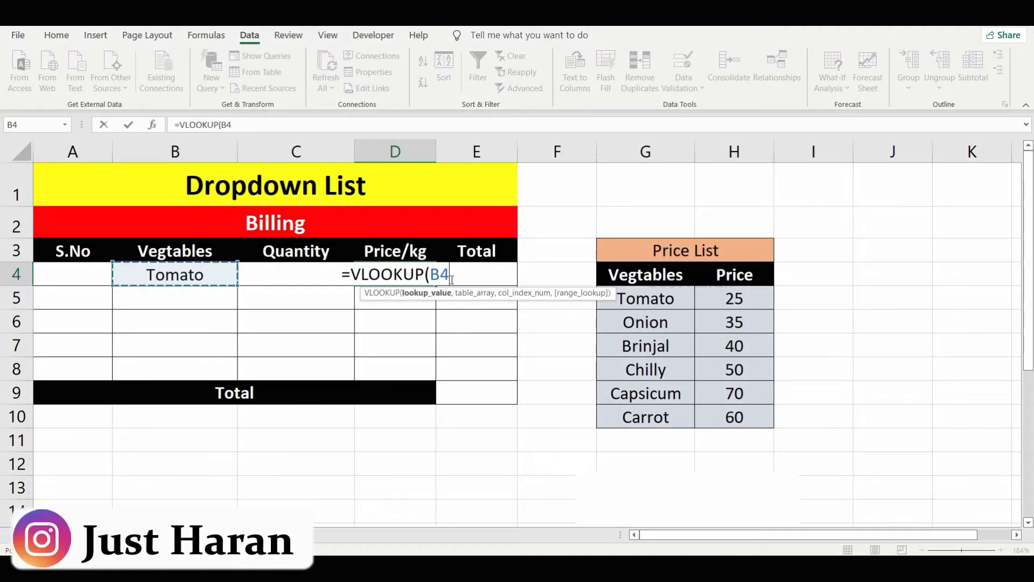
{"action": "type", "text": ","}
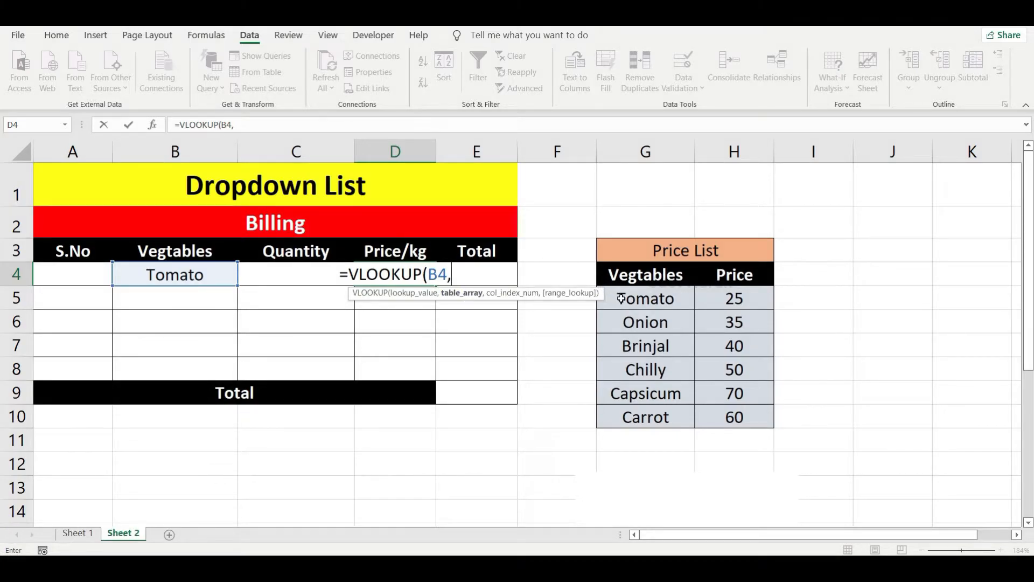
{"action": "left_click_drag", "start_coordinate": [625, 297], "coordinate": [735, 419]}
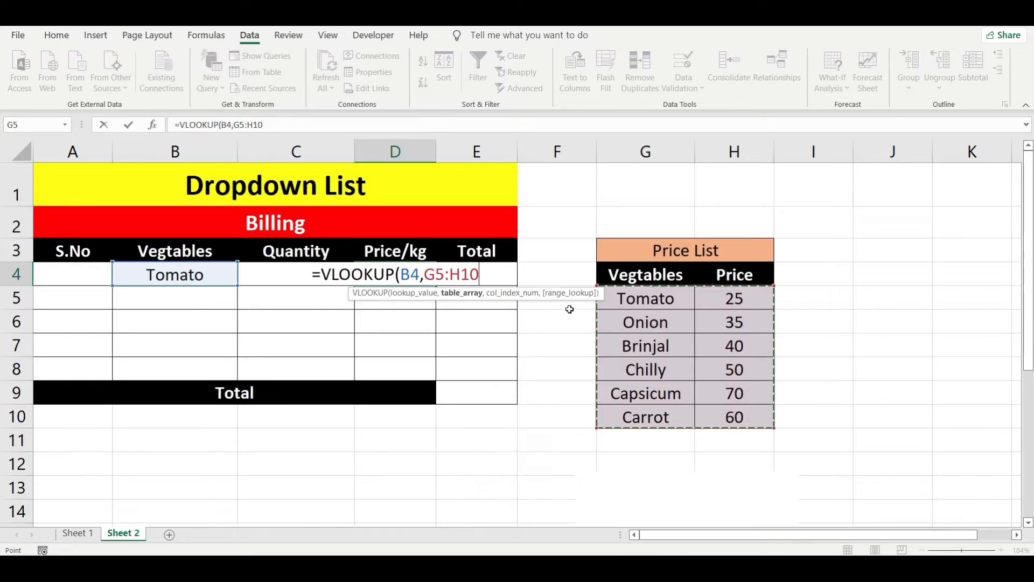
{"action": "type", "text": ","}
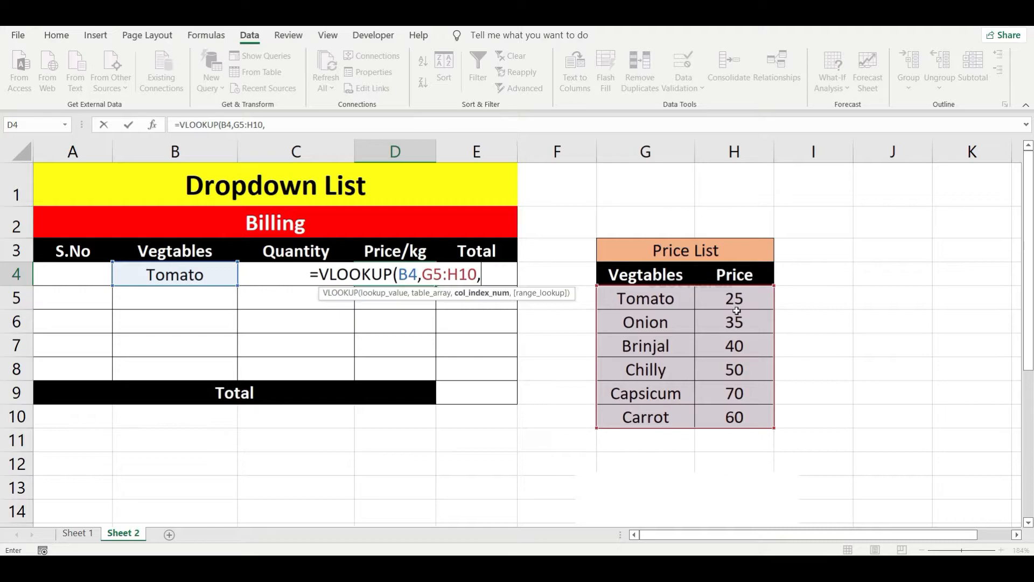
{"action": "type", "text": "2"}
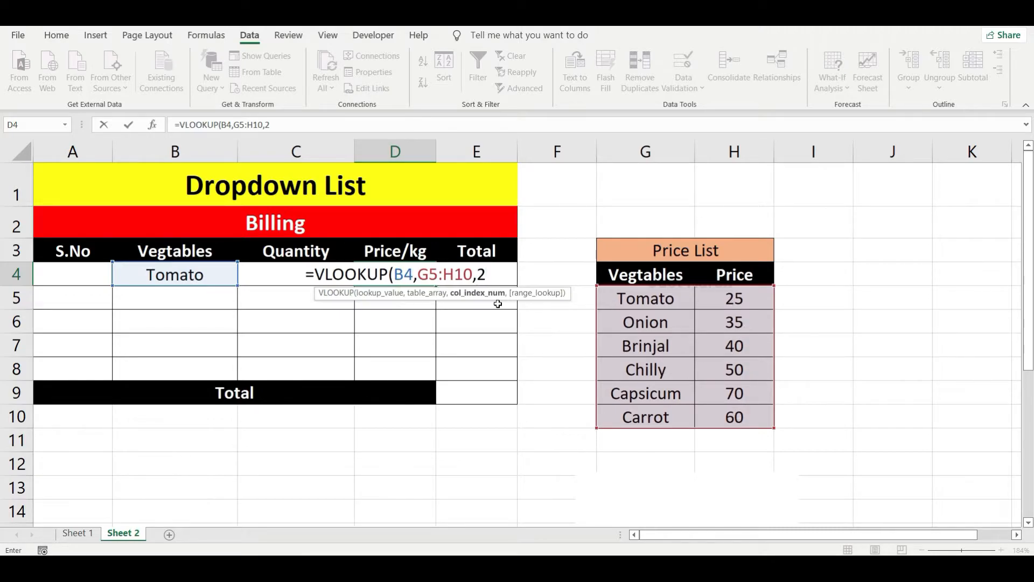
{"action": "type", "text": ","}
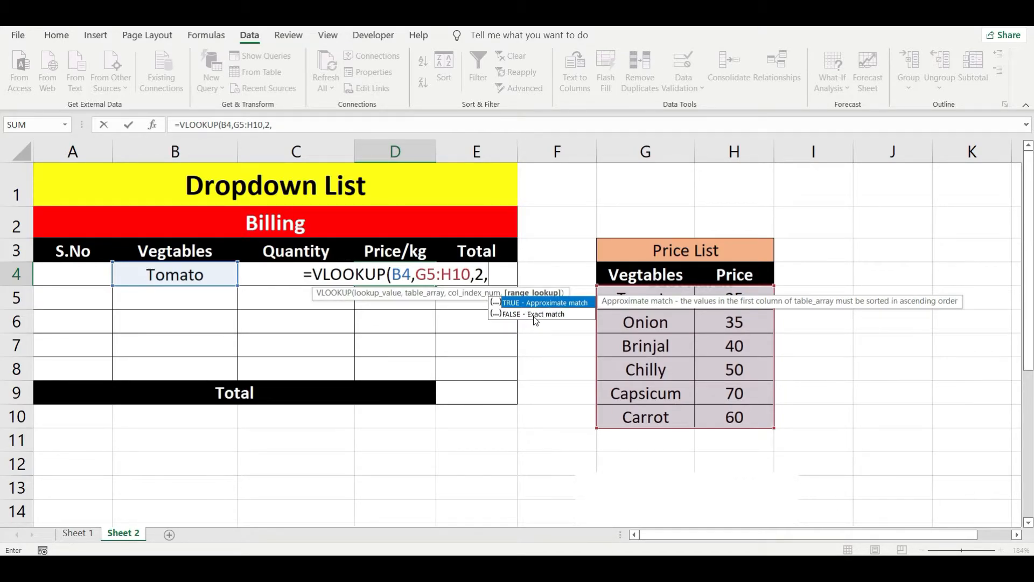
{"action": "double_click", "coordinate": [534, 317]}
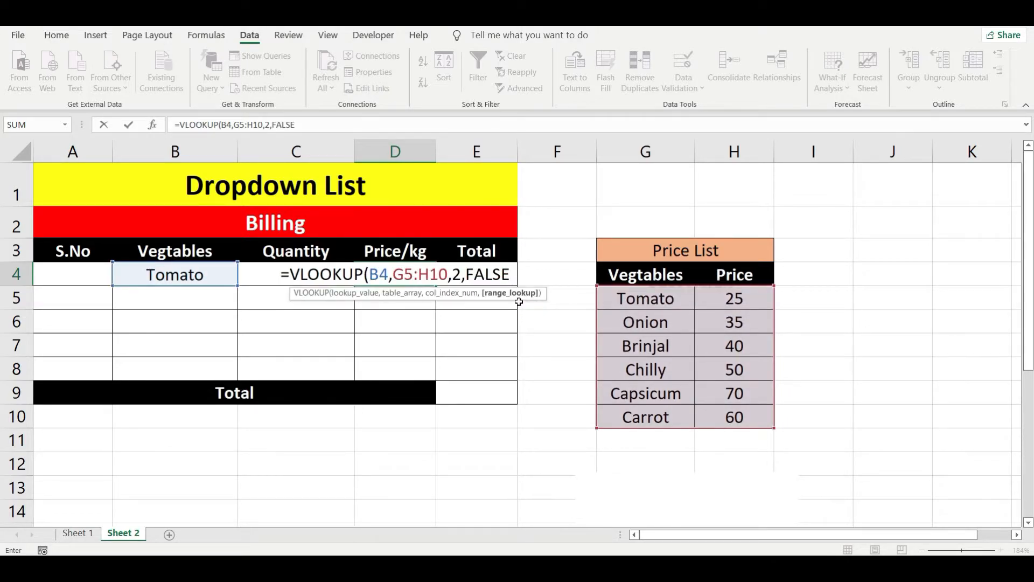
{"action": "type", "text": ")"}
{"action": "key", "text": "Return"}
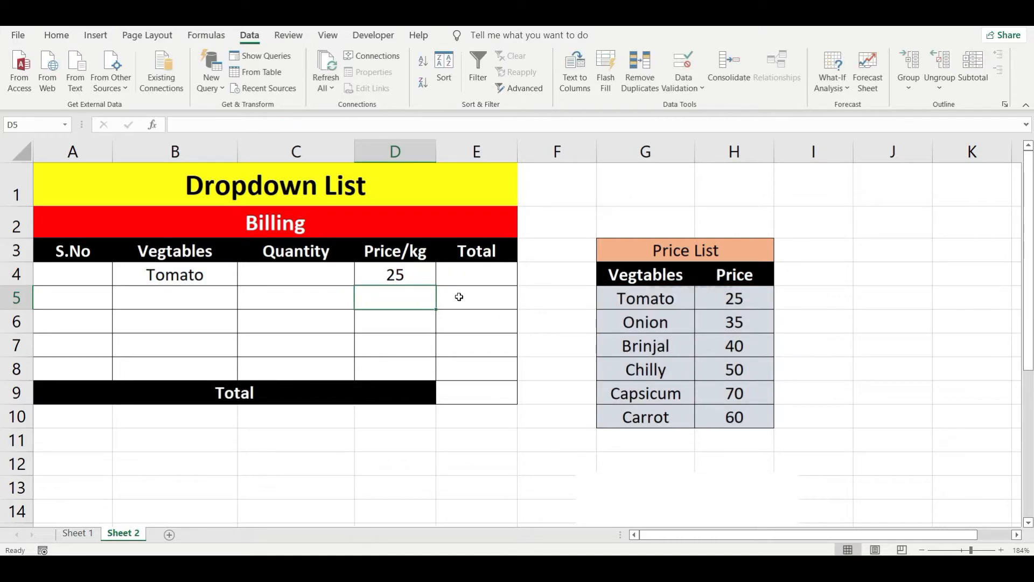
Compare the Tomato price in the Price List with the Price/kg result in D4.
{"action": "left_click", "coordinate": [724, 298]}
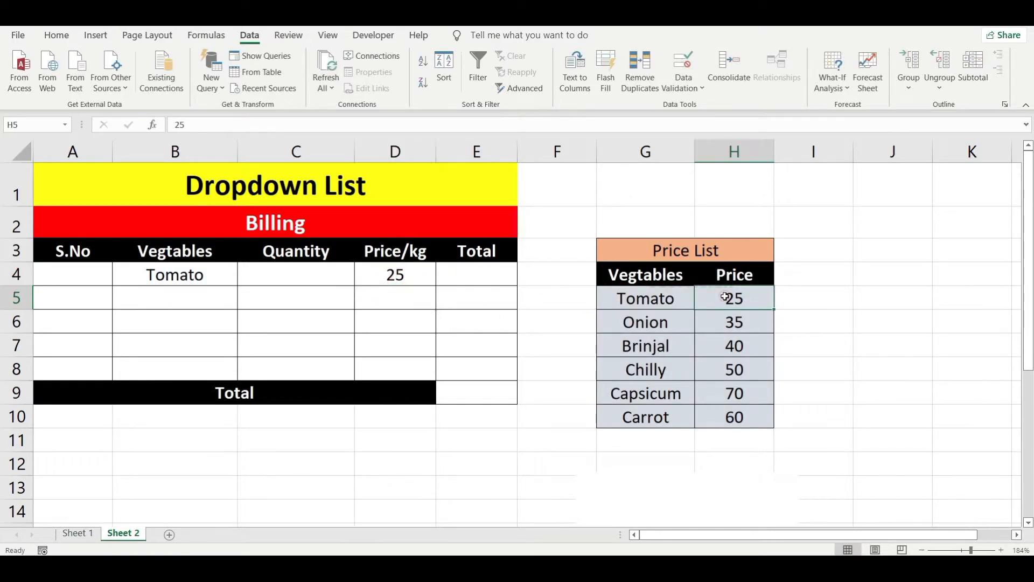
{"action": "left_click", "coordinate": [399, 274]}
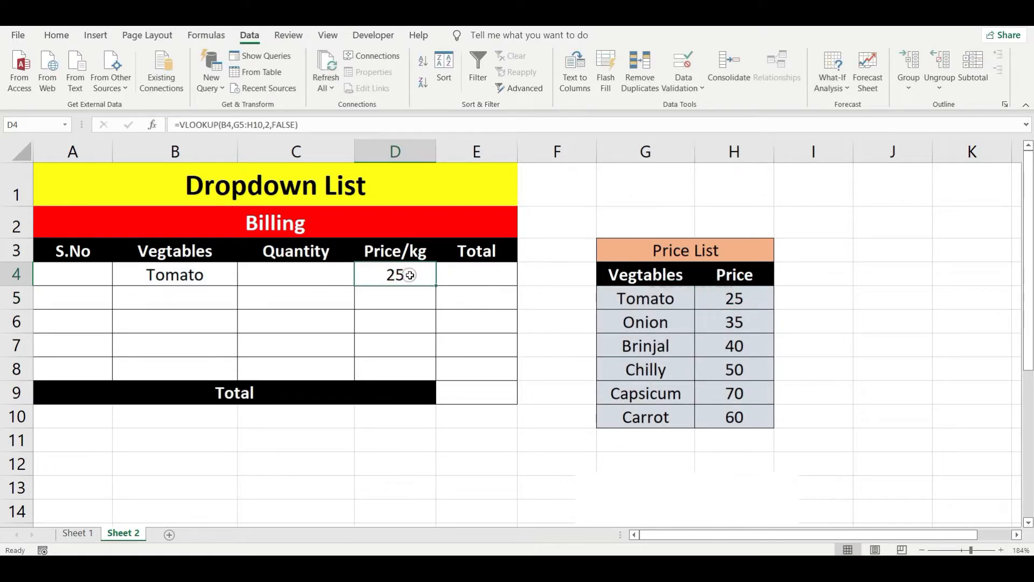
{"action": "left_click", "coordinate": [171, 275]}
Choose Onion from the dropdown in B5 and check its Price/kg cell.
{"action": "left_click", "coordinate": [215, 300]}
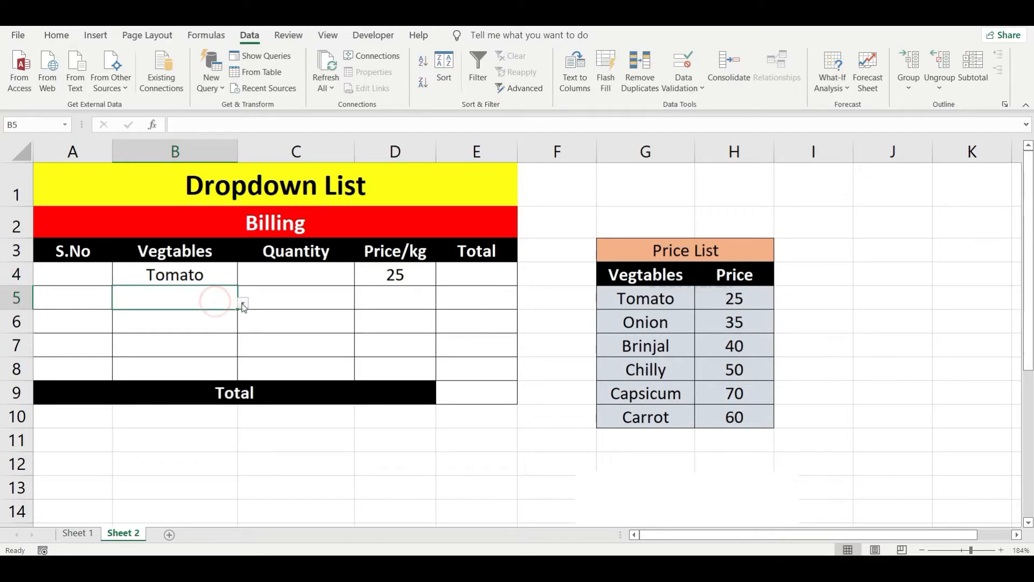
{"action": "left_click", "coordinate": [243, 303]}
{"action": "left_click", "coordinate": [127, 340]}
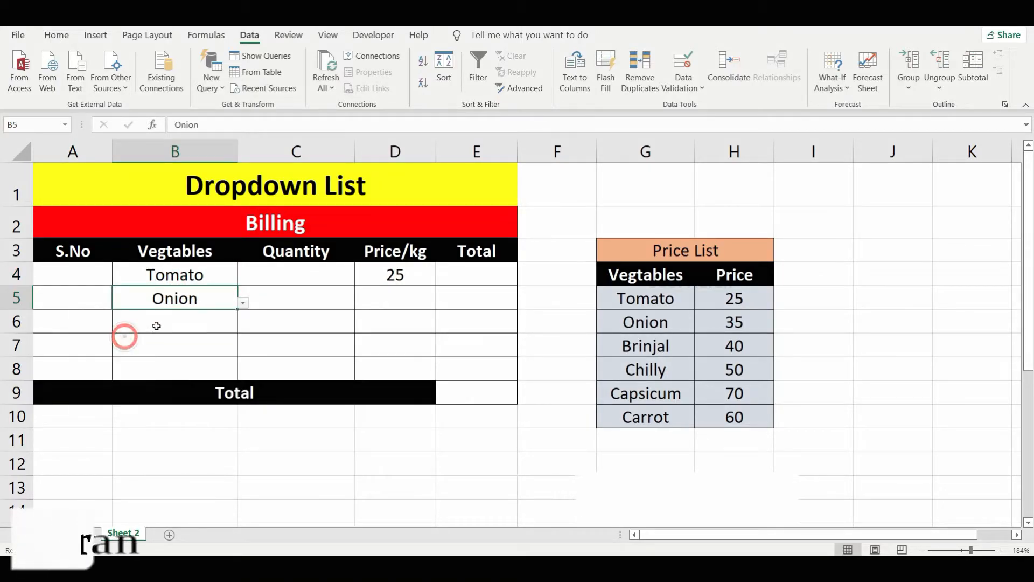
{"action": "left_click", "coordinate": [394, 300]}
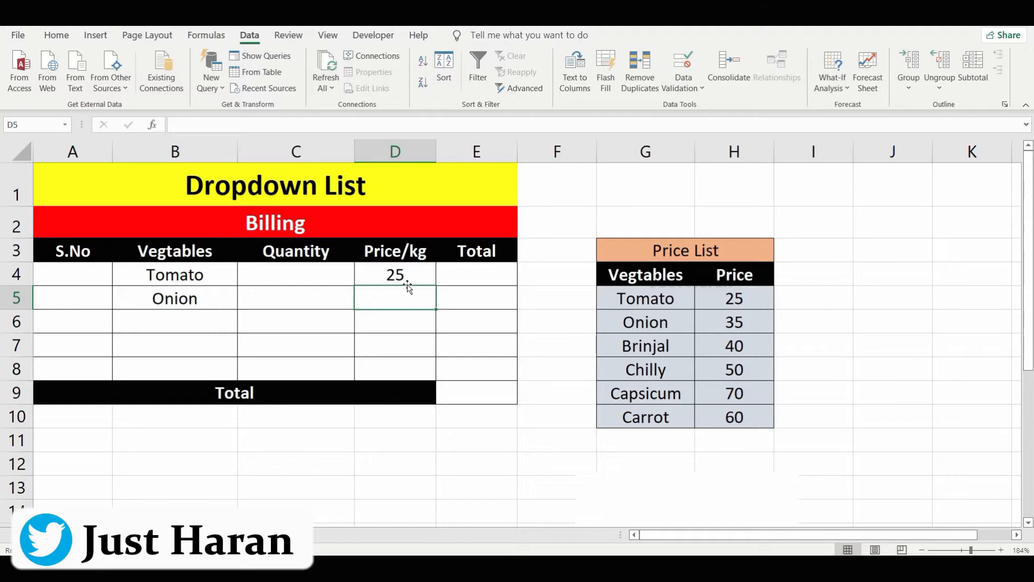
Fill the VLOOKUP formula from D4 down to D8 and check the filled Price/kg cells.
{"action": "left_click", "coordinate": [414, 275]}
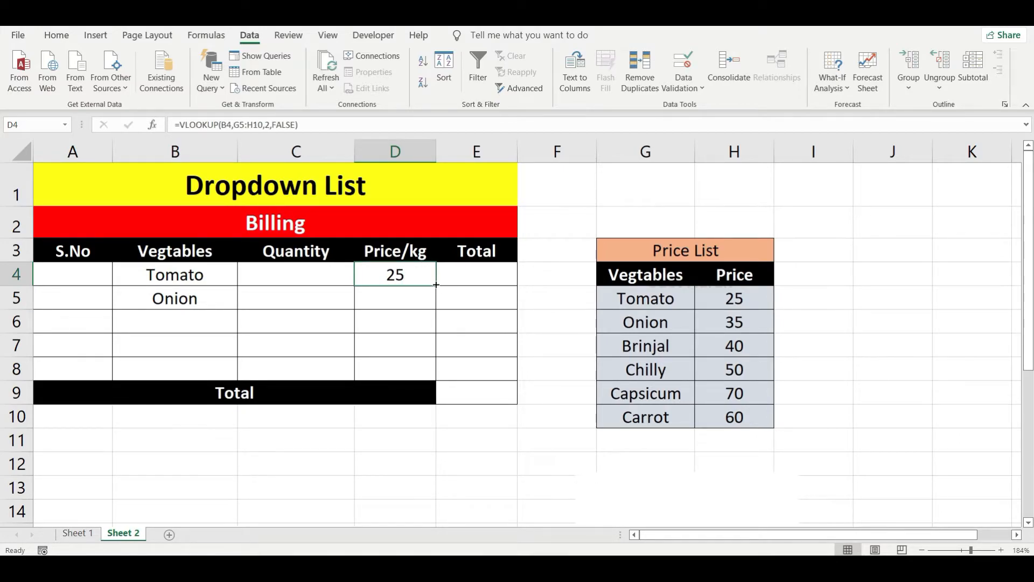
{"action": "left_click_drag", "start_coordinate": [435, 285], "coordinate": [435, 380]}
{"action": "mouse_move", "coordinate": [403, 300]}
{"action": "left_mouse_down"}
{"action": "mouse_move", "coordinate": [402, 372]}
{"action": "mouse_move", "coordinate": [400, 300]}
{"action": "left_mouse_up"}
{"action": "left_click", "coordinate": [401, 300]}
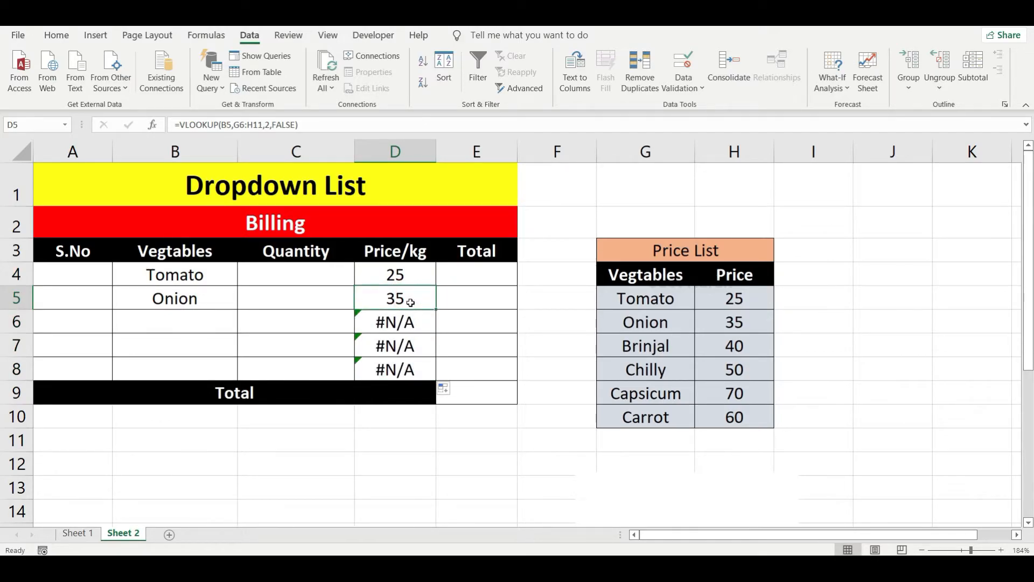
{"action": "left_click", "coordinate": [401, 322]}
{"action": "left_click", "coordinate": [401, 345]}
{"action": "left_click", "coordinate": [406, 368]}
{"action": "left_click", "coordinate": [415, 326]}
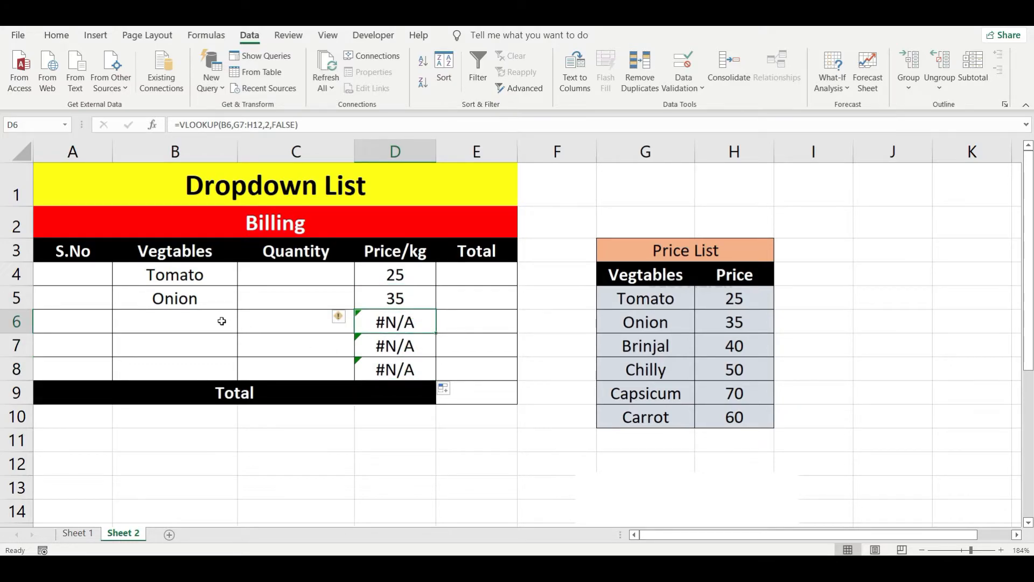
Choose Brinjal from the dropdown in B6 and check the price looked up in D6.
{"action": "left_click", "coordinate": [199, 330]}
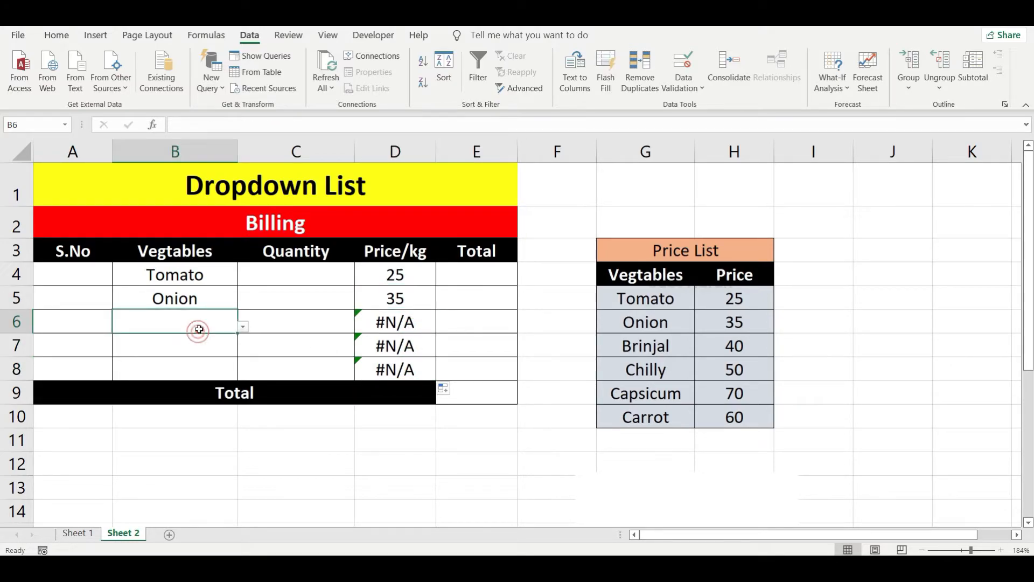
{"action": "left_click", "coordinate": [243, 327]}
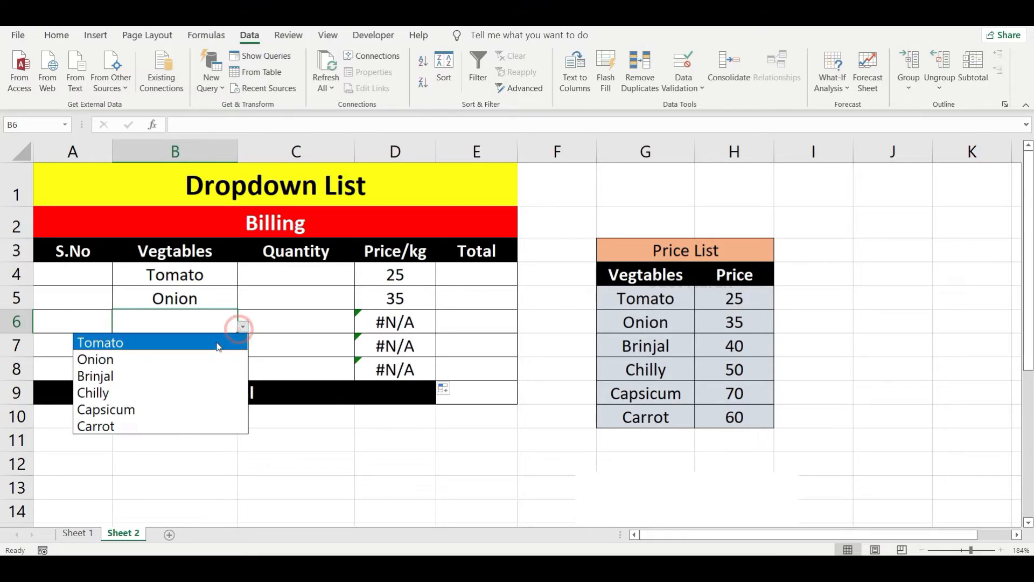
{"action": "left_click", "coordinate": [160, 376]}
{"action": "left_click", "coordinate": [392, 326]}
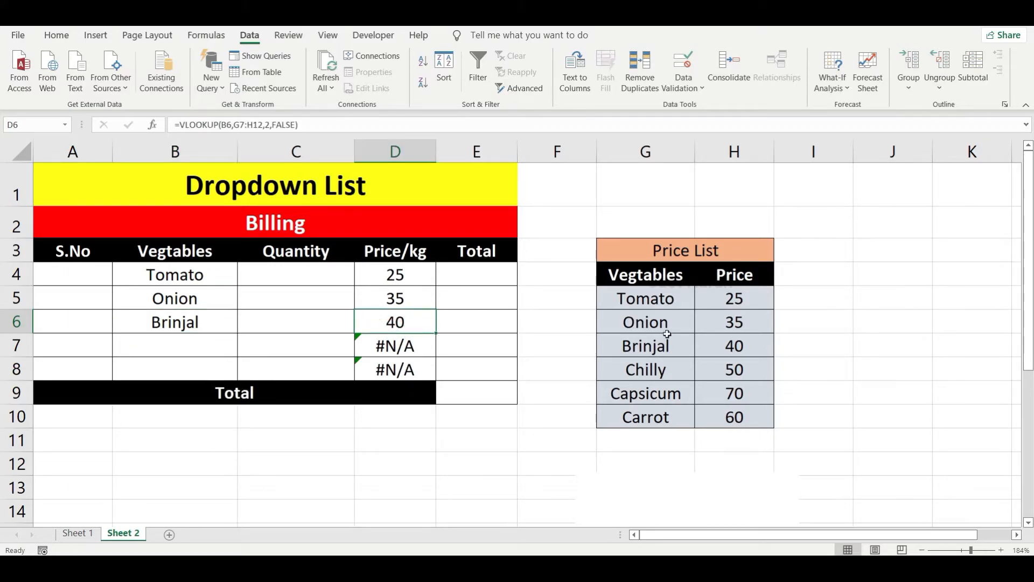
Set the price of Tomato in the Price List to 50.
{"action": "left_click", "coordinate": [737, 301]}
{"action": "type", "text": "50"}
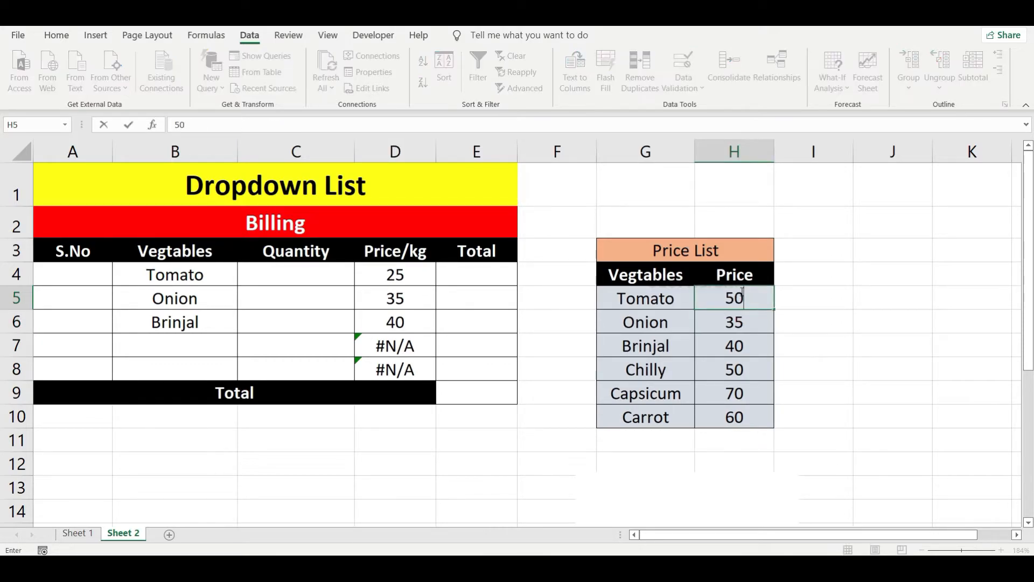
{"action": "key", "text": "Return"}
{"action": "left_click", "coordinate": [736, 293]}
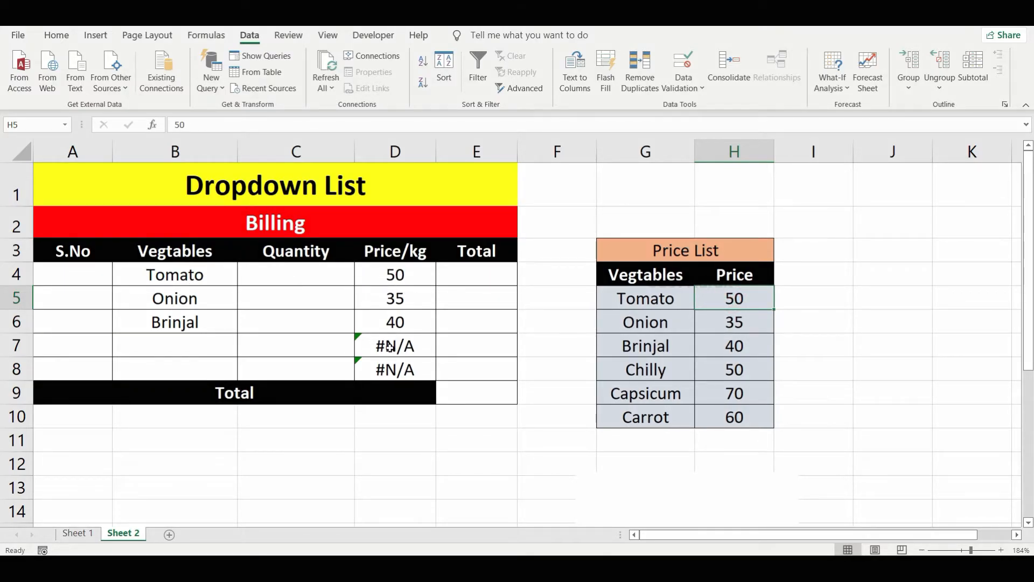
Enter the formula =C4*D4 in E4 to multiply the quantity by the price per kg.
{"action": "left_click", "coordinate": [476, 277]}
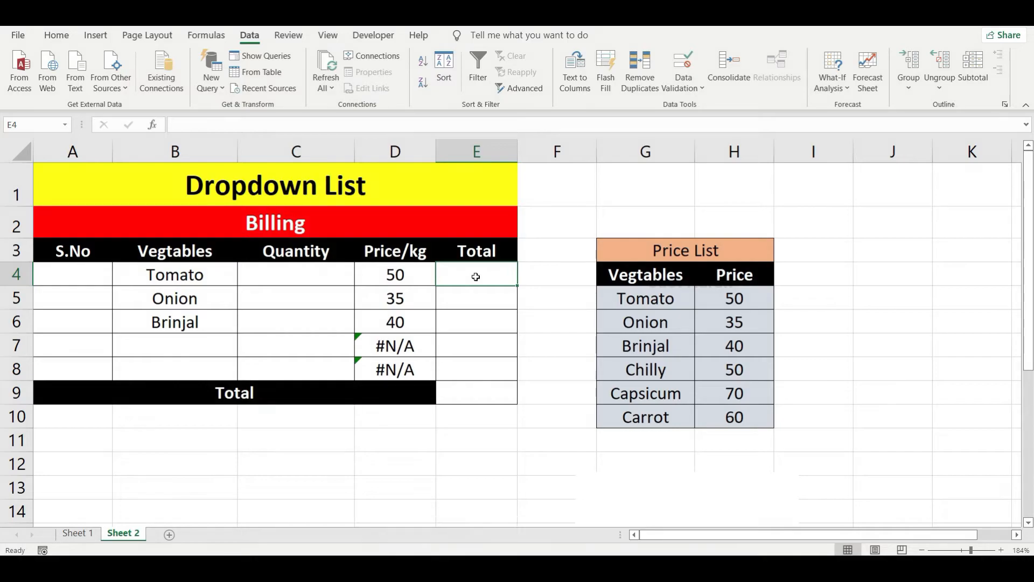
{"action": "type", "text": "="}
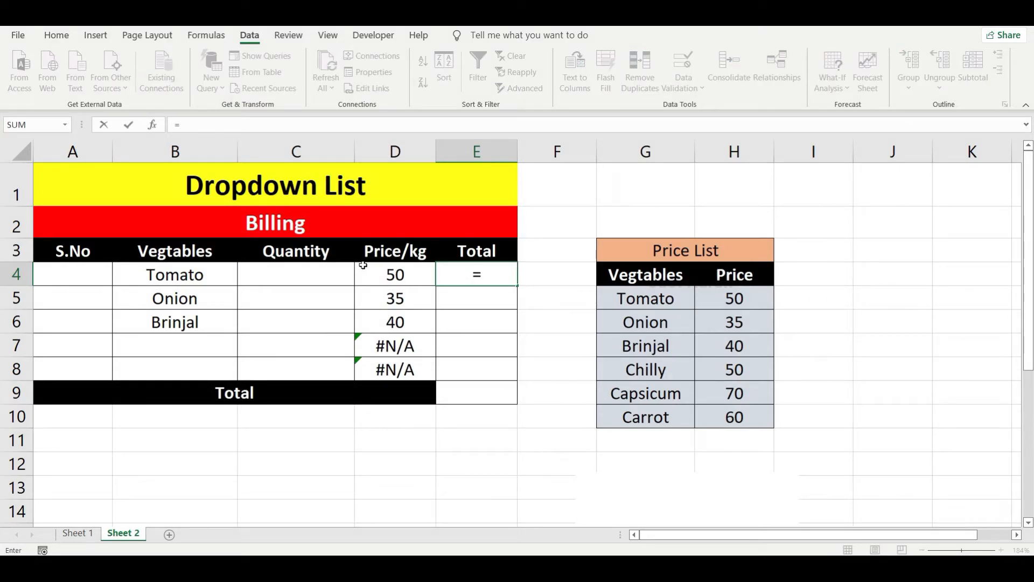
{"action": "left_click", "coordinate": [335, 272]}
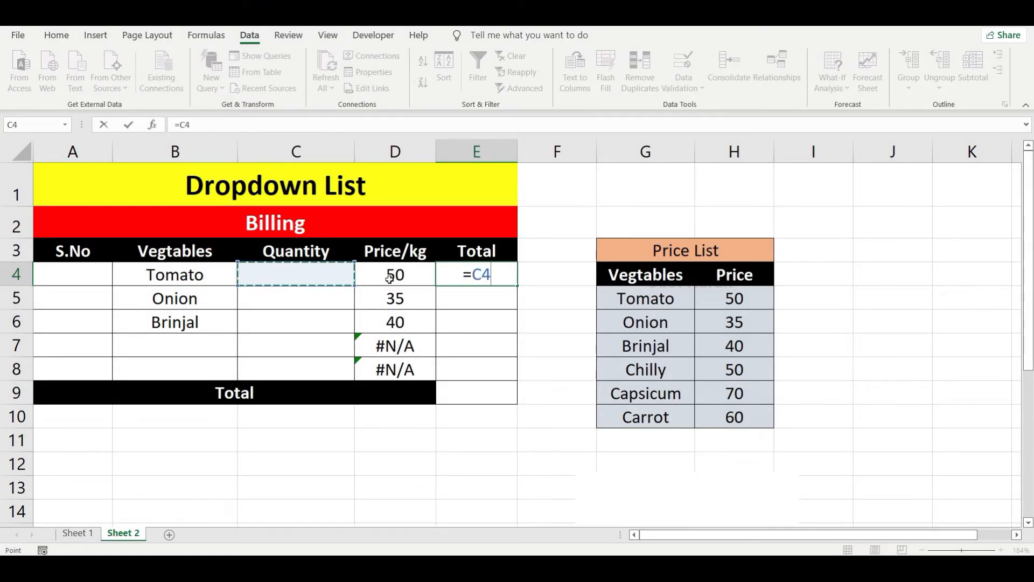
{"action": "type", "text": "*"}
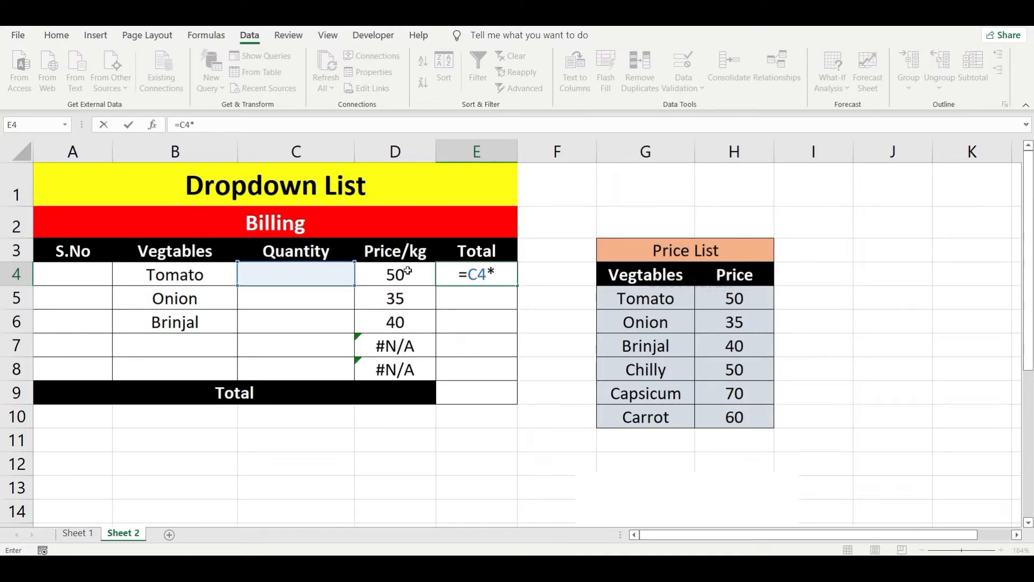
{"action": "left_click", "coordinate": [394, 277]}
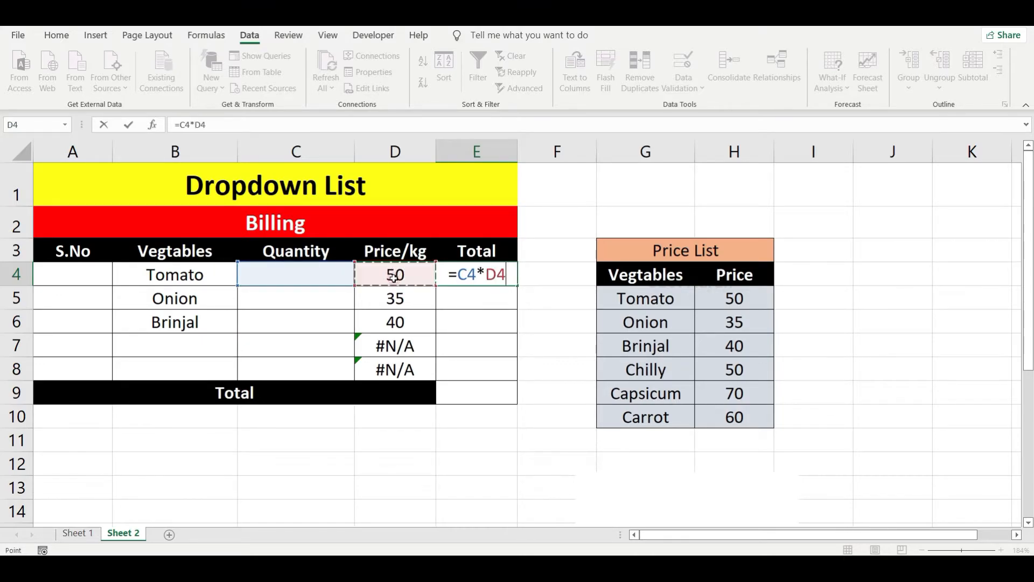
{"action": "key", "text": "Return"}
{"action": "left_click", "coordinate": [468, 274]}
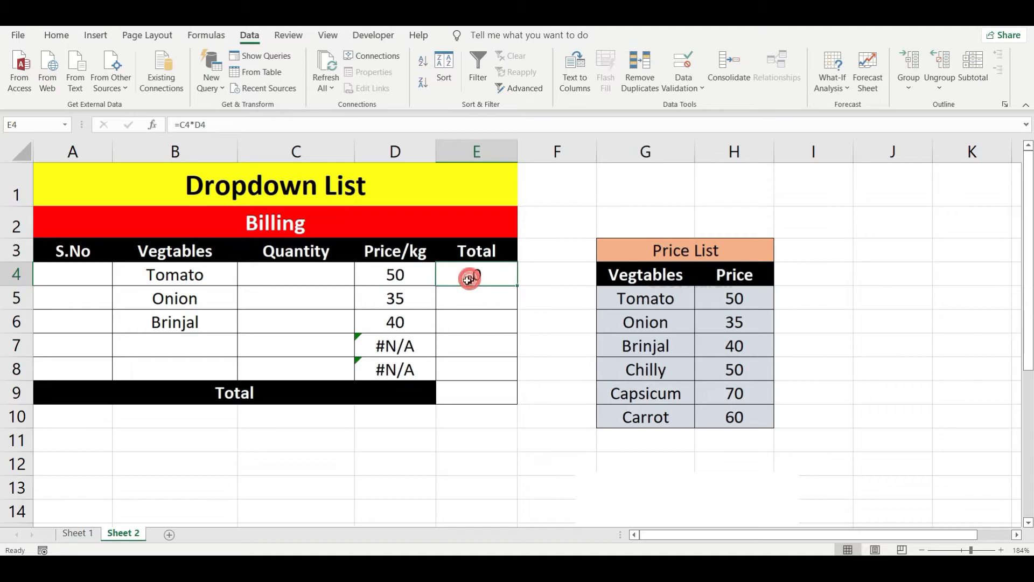
Enter 0.5 as the Tomato quantity in C4.
{"action": "left_click", "coordinate": [291, 267]}
{"action": "type", "text": "0.5"}
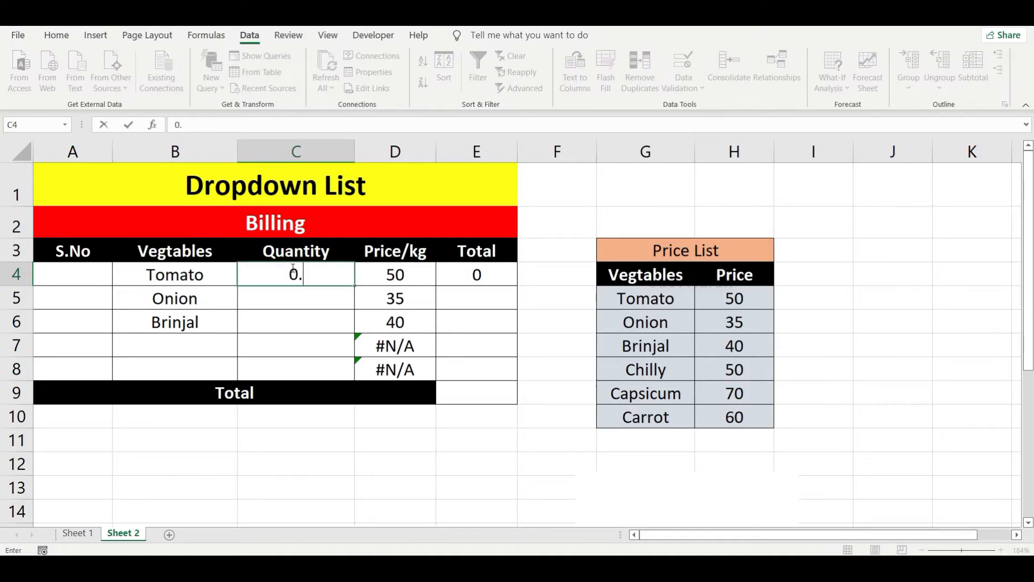
{"action": "key", "text": "Return"}
{"action": "left_click", "coordinate": [178, 277]}
{"action": "left_click", "coordinate": [277, 275]}
Fill the row total formula from E4 down to E8.
{"action": "left_click", "coordinate": [487, 273]}
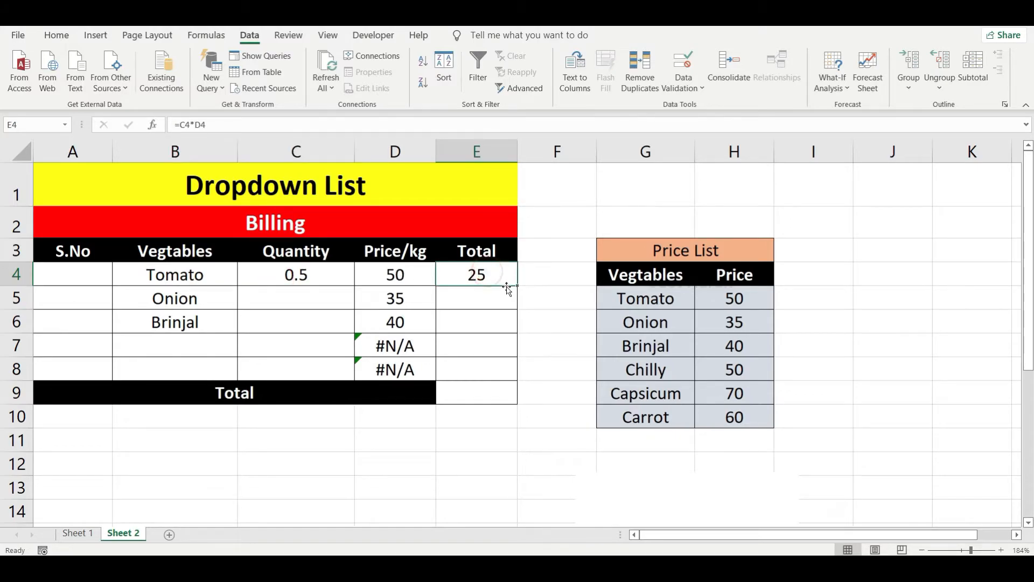
{"action": "left_click_drag", "start_coordinate": [517, 284], "coordinate": [512, 372]}
{"action": "left_click_drag", "start_coordinate": [512, 371], "coordinate": [512, 372]}
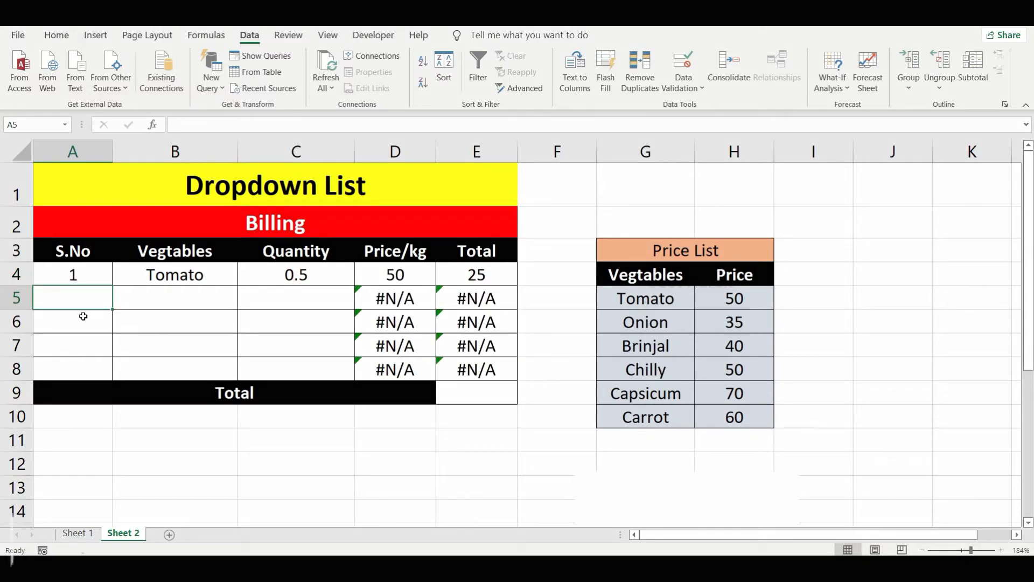
Enter 2 as the serial number of the second billing row in A5.
{"action": "type", "text": "2"}
{"action": "key", "text": "Return"}
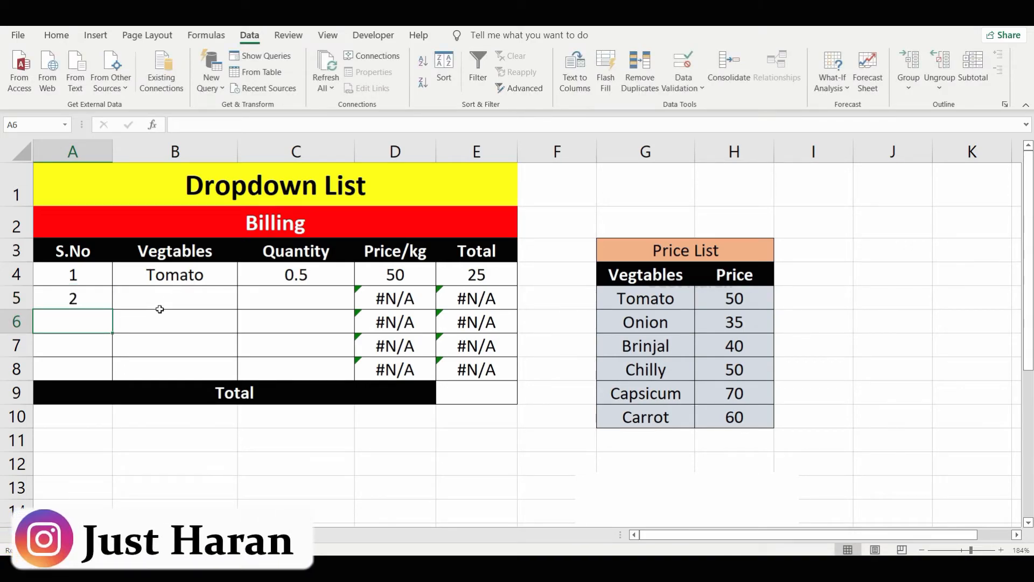
Choose Onion from the vegetable dropdown in B5 and enter 1.5 as its quantity in C5.
{"action": "left_click", "coordinate": [156, 295]}
{"action": "left_click", "coordinate": [243, 302]}
{"action": "left_click", "coordinate": [200, 331]}
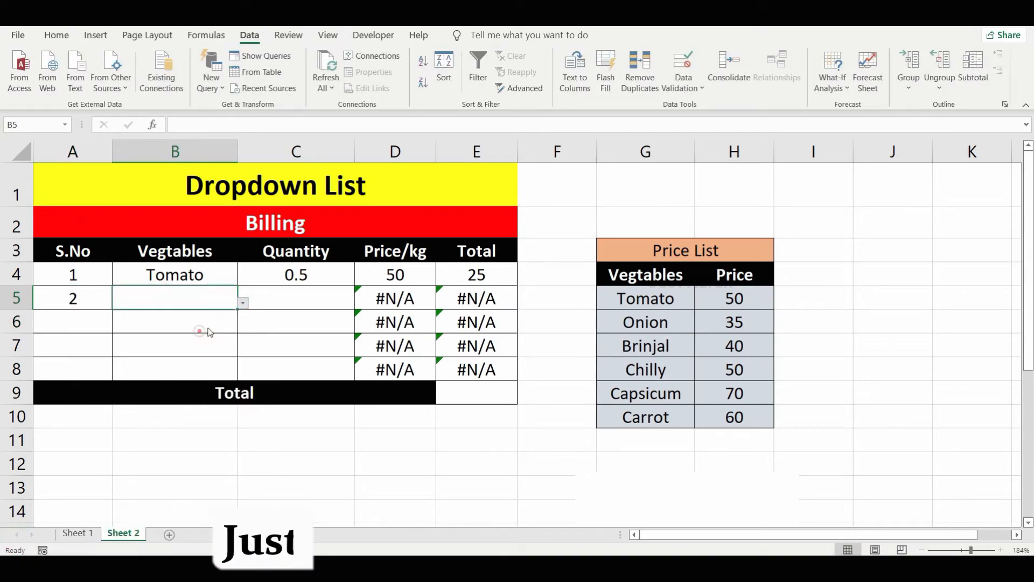
{"action": "left_click", "coordinate": [305, 296]}
{"action": "type", "text": "1.5"}
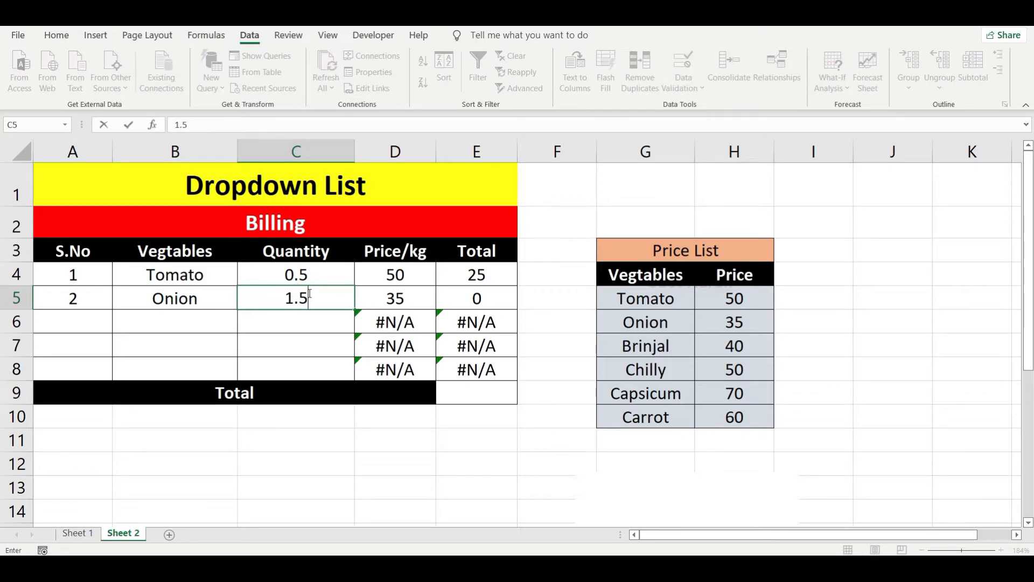
{"action": "key", "text": "Return"}
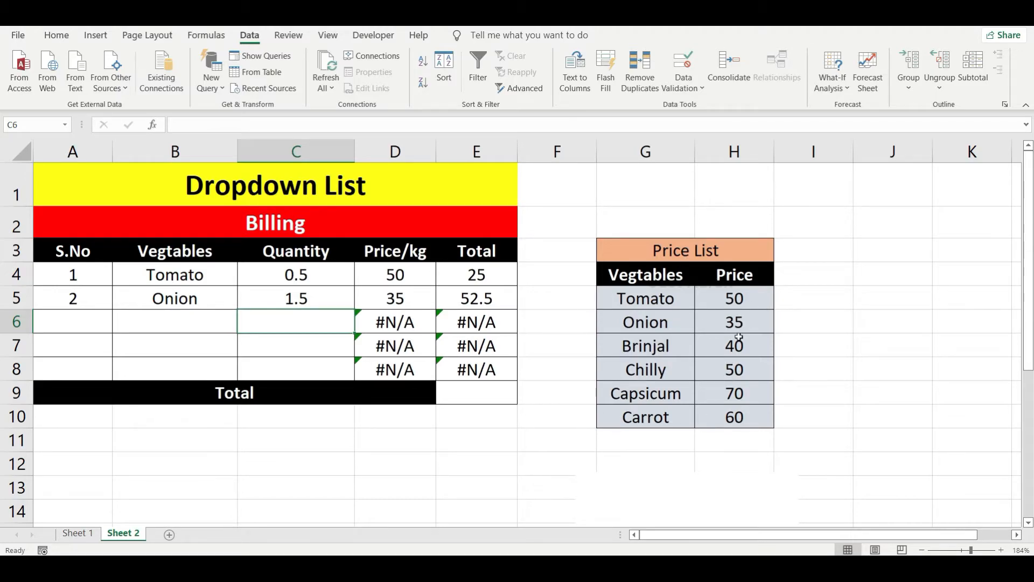
Enter the formula =SUM(E4:E8) in E9 to total the bill.
{"action": "left_click", "coordinate": [402, 303]}
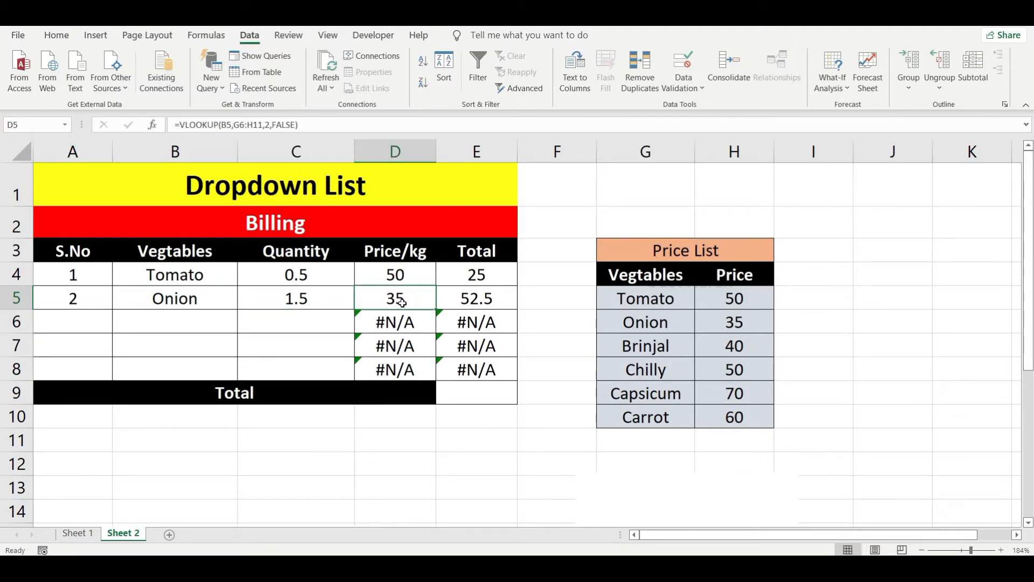
{"action": "left_click", "coordinate": [482, 299]}
{"action": "left_click", "coordinate": [474, 397]}
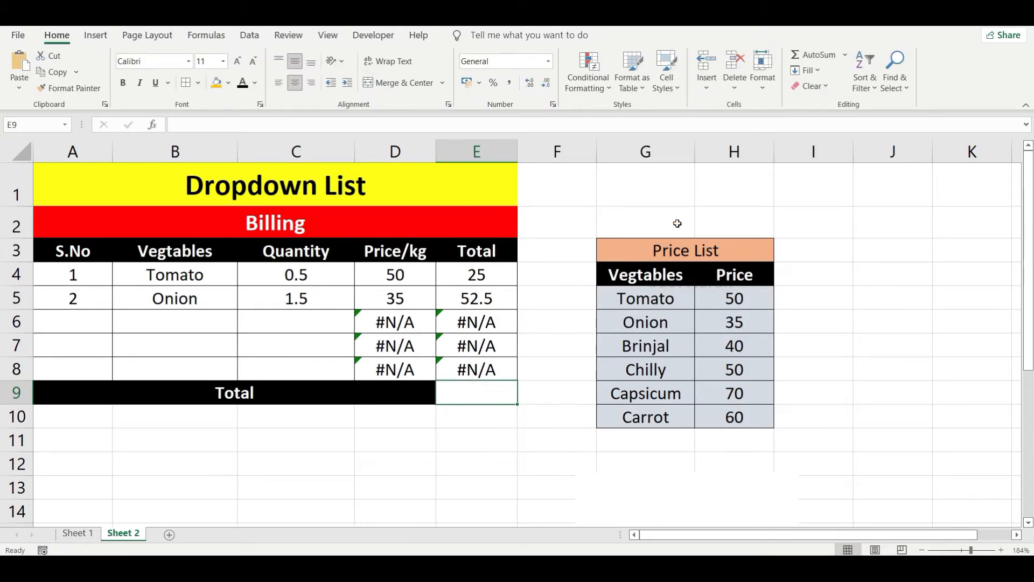
{"action": "left_click", "coordinate": [812, 54]}
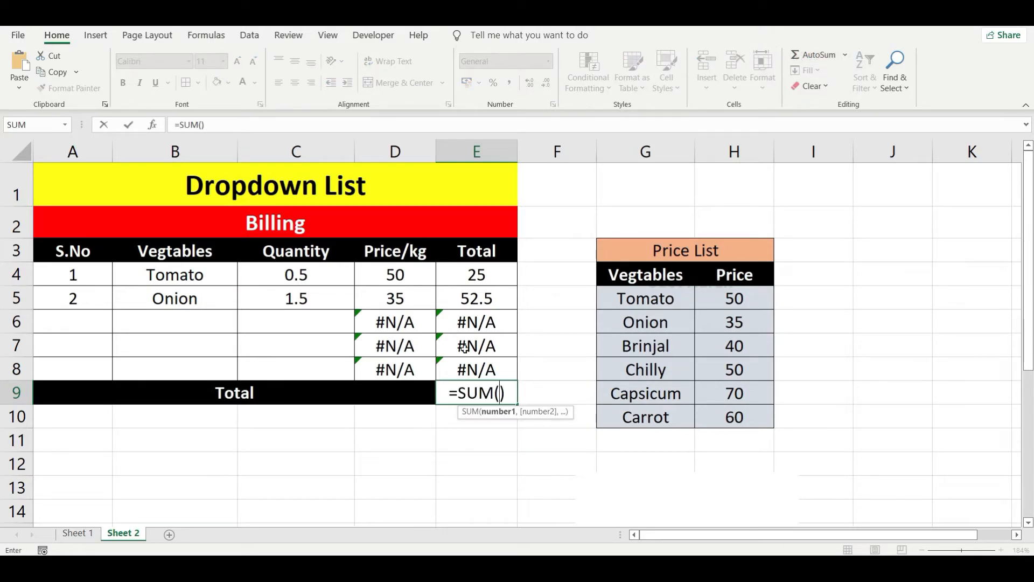
{"action": "left_click_drag", "start_coordinate": [462, 275], "coordinate": [474, 360]}
{"action": "key", "text": "Return"}
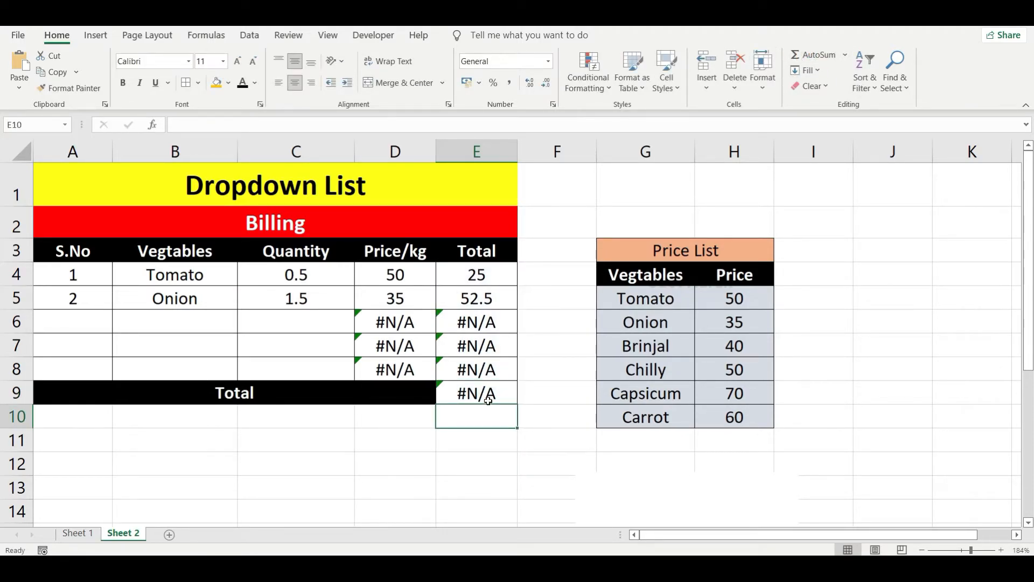
{"action": "left_click", "coordinate": [489, 398]}
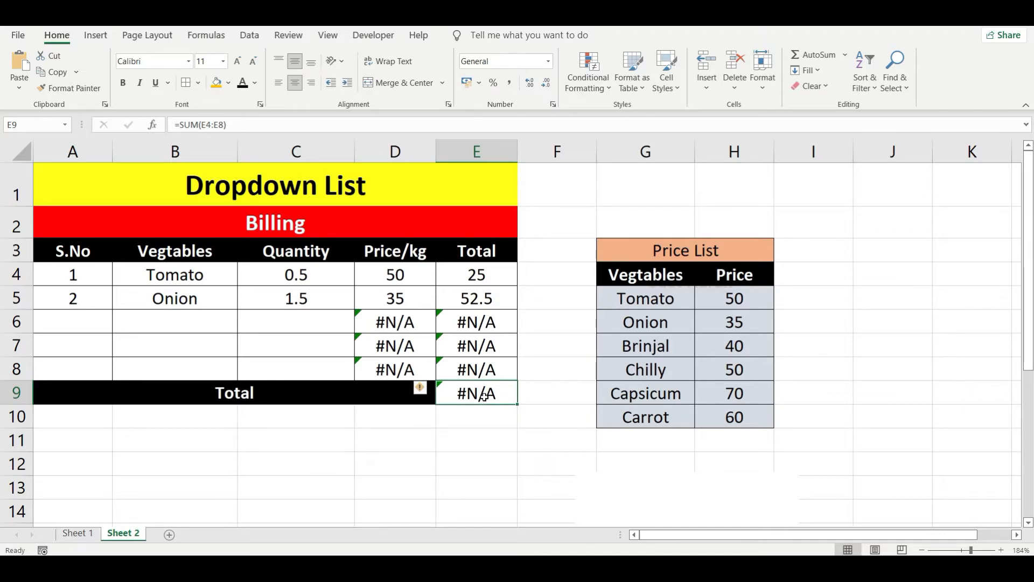
Change the D6 price formula to =IFERROR(VLOOKUP(B6,G7:H12,2,FALSE),"") and fill it down to D8.
{"action": "left_click", "coordinate": [148, 327]}
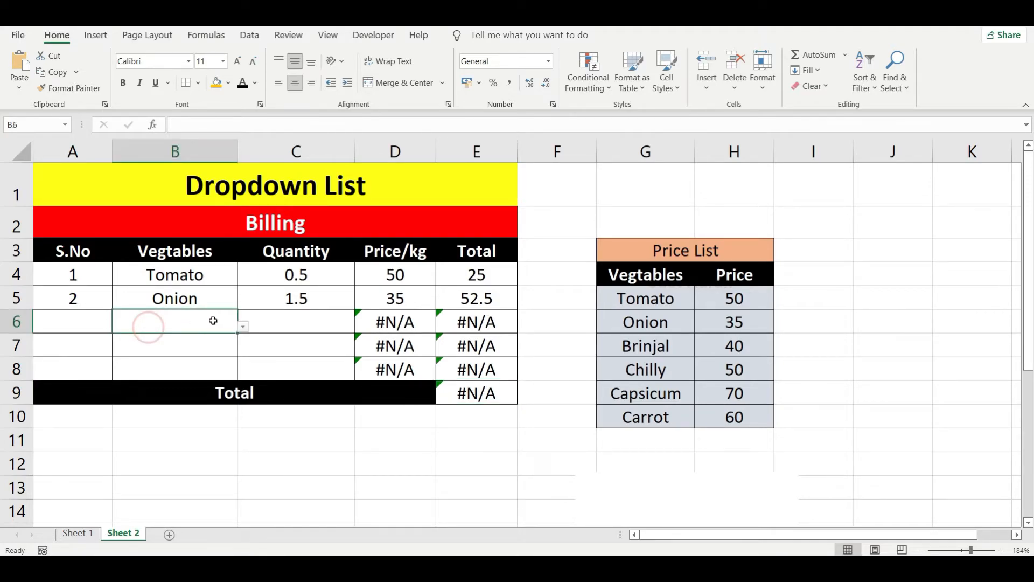
{"action": "left_click", "coordinate": [405, 322]}
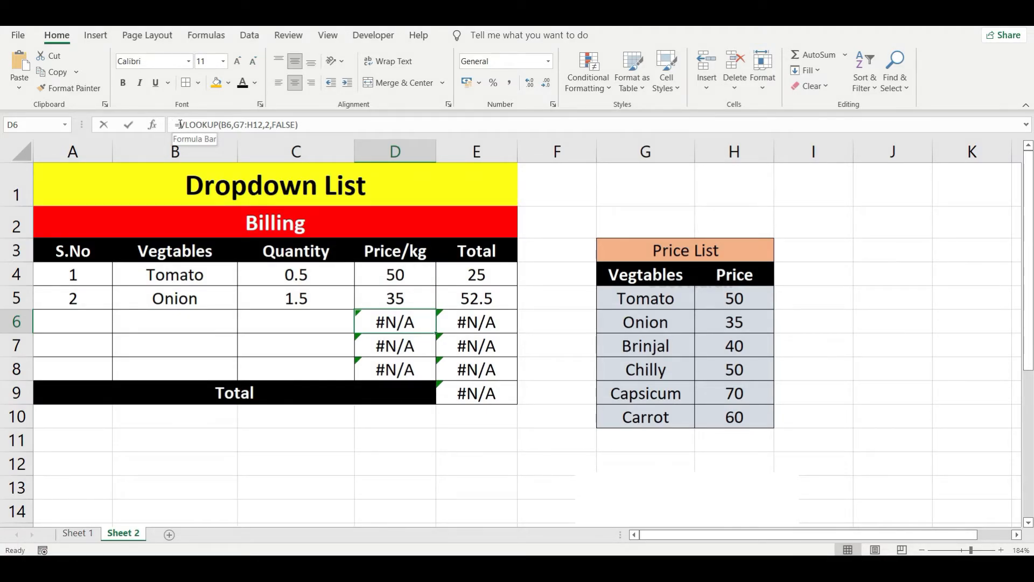
{"action": "left_click", "coordinate": [180, 125]}
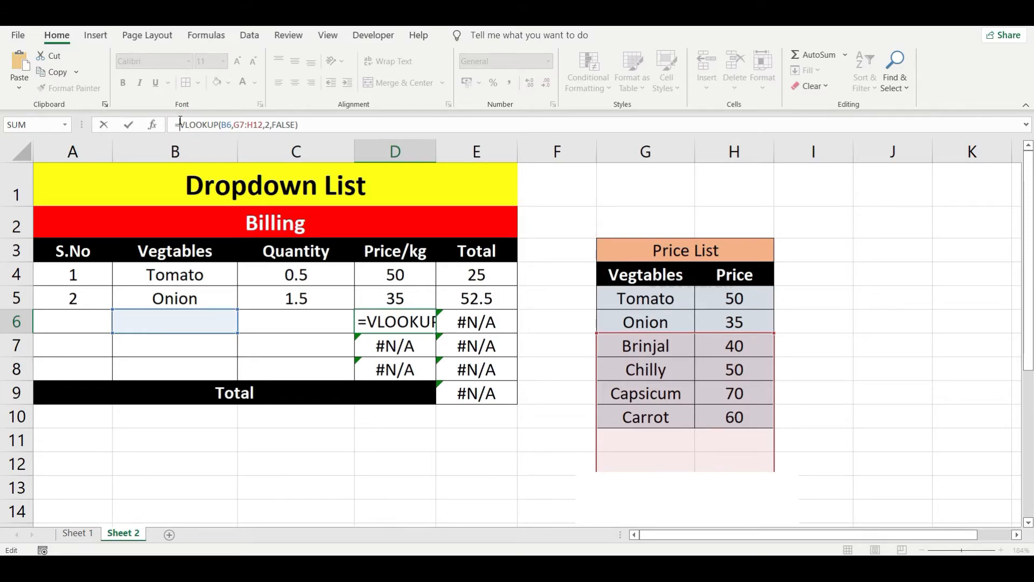
{"action": "type", "text": "ife"}
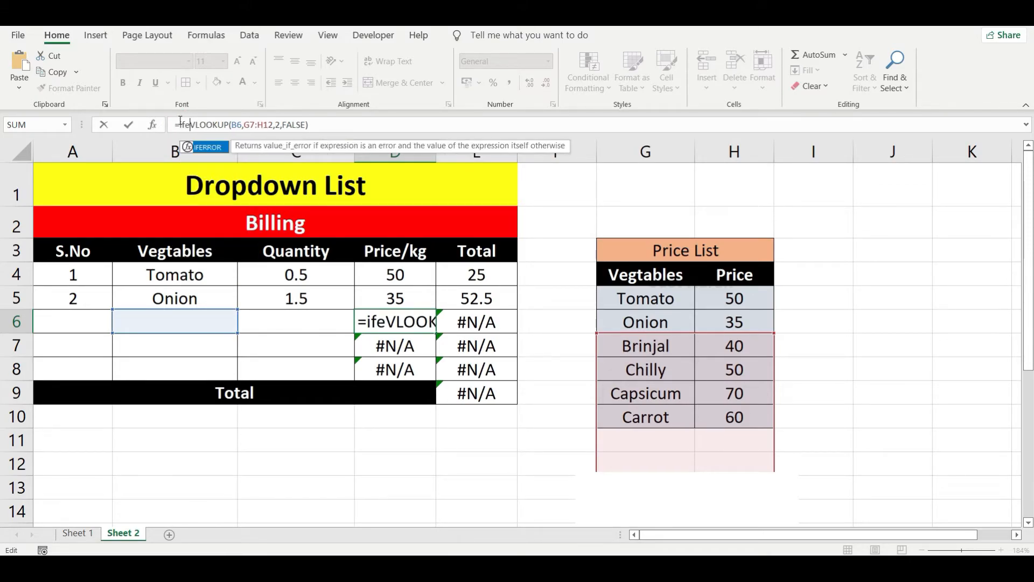
{"action": "double_click", "coordinate": [206, 149]}
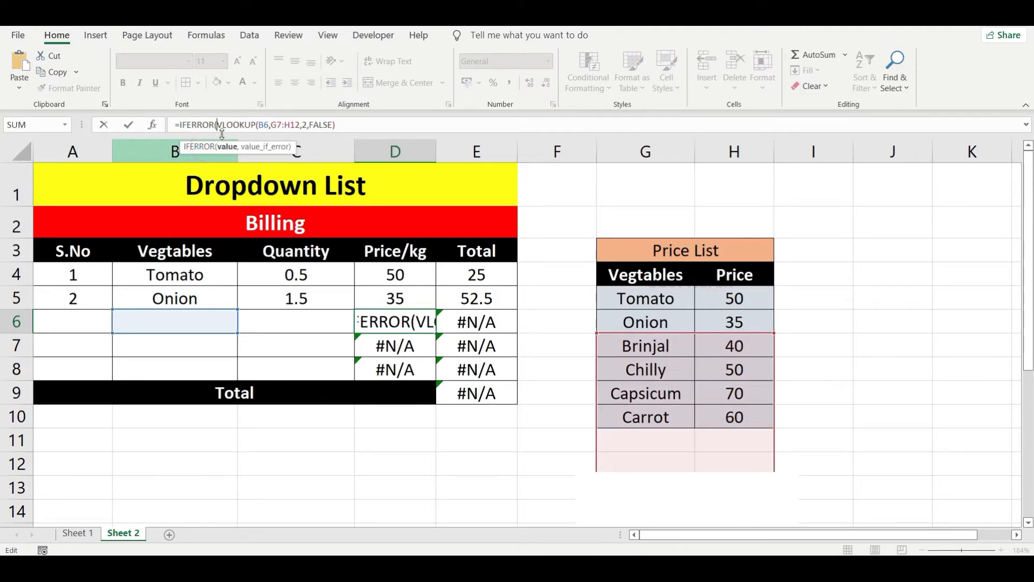
{"action": "left_click", "coordinate": [217, 125]}
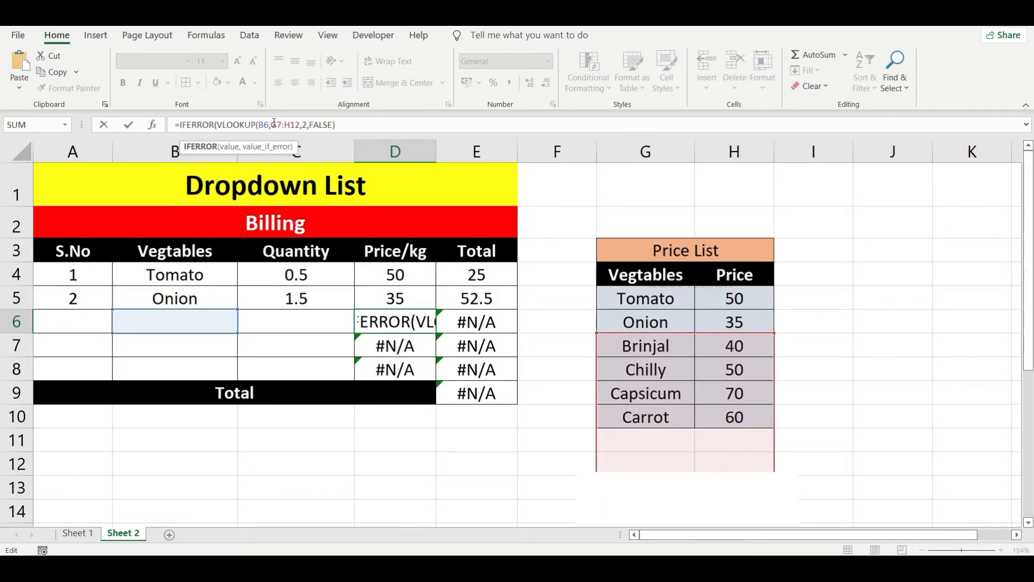
{"action": "left_click", "coordinate": [345, 123]}
{"action": "type", "text": ","}
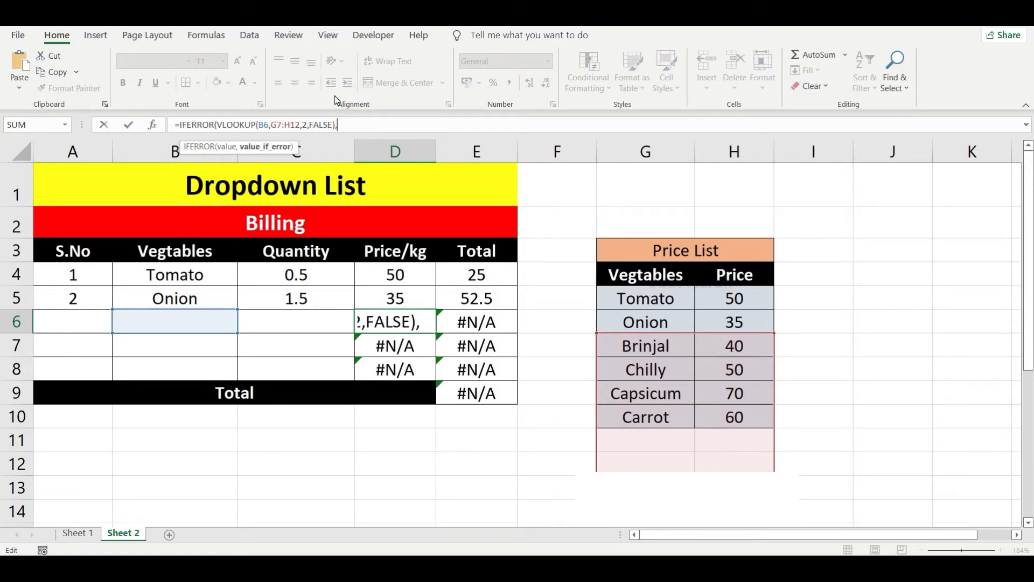
{"action": "key", "text": "BackSpace"}
{"action": "left_click", "coordinate": [346, 120]}
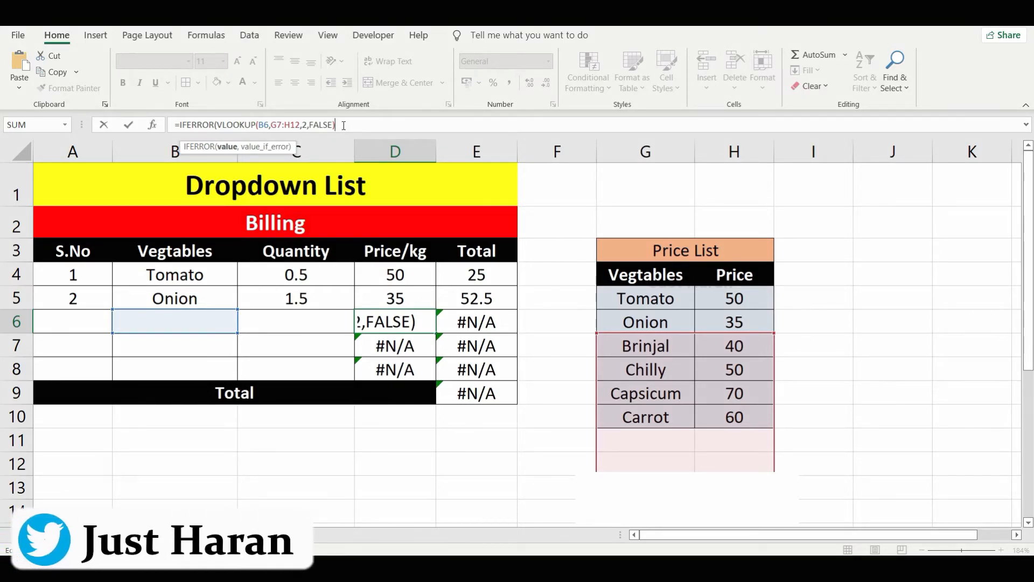
{"action": "type", "text": ",\""}
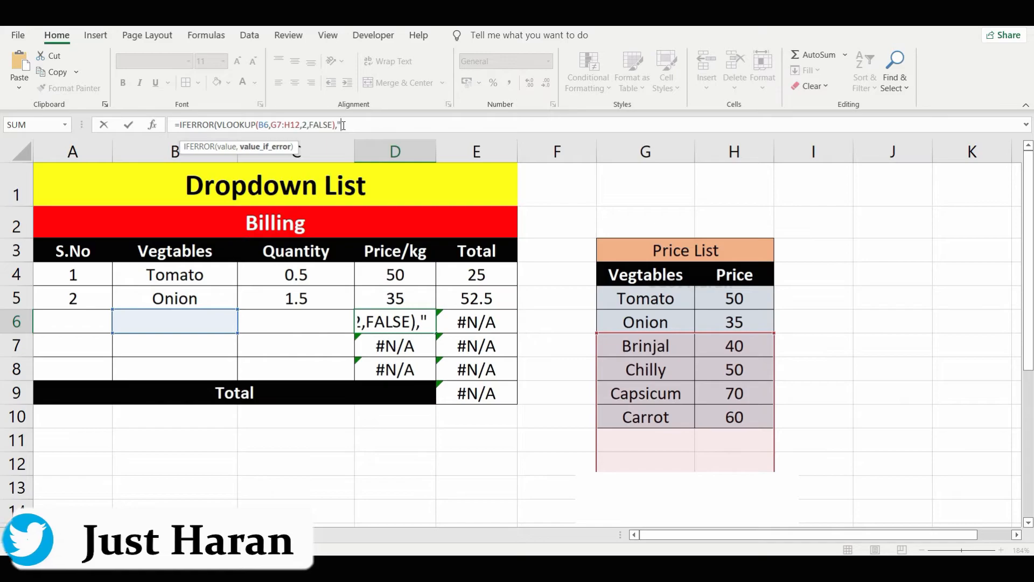
{"action": "type", "text": "\""}
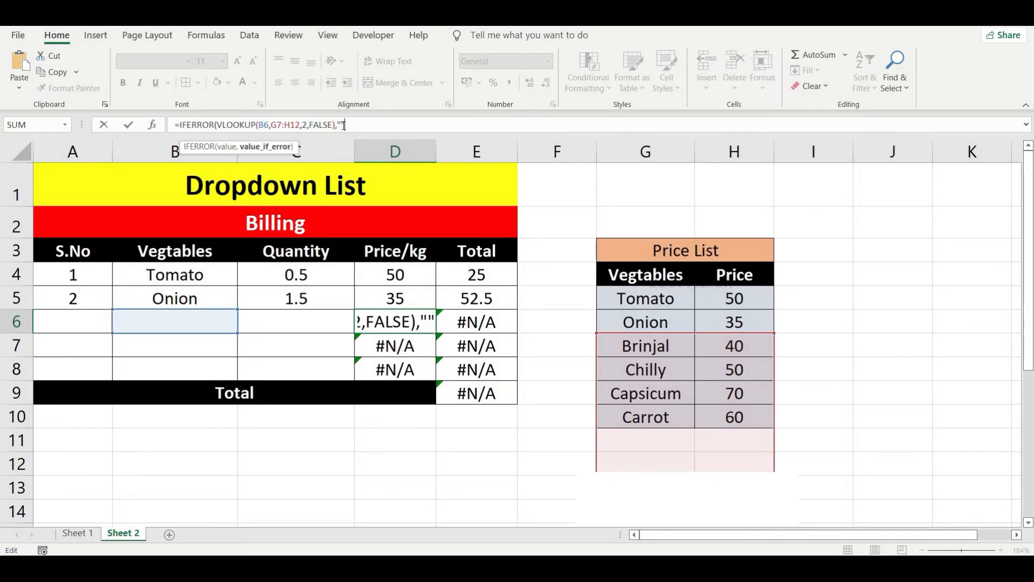
{"action": "key", "text": "Return"}
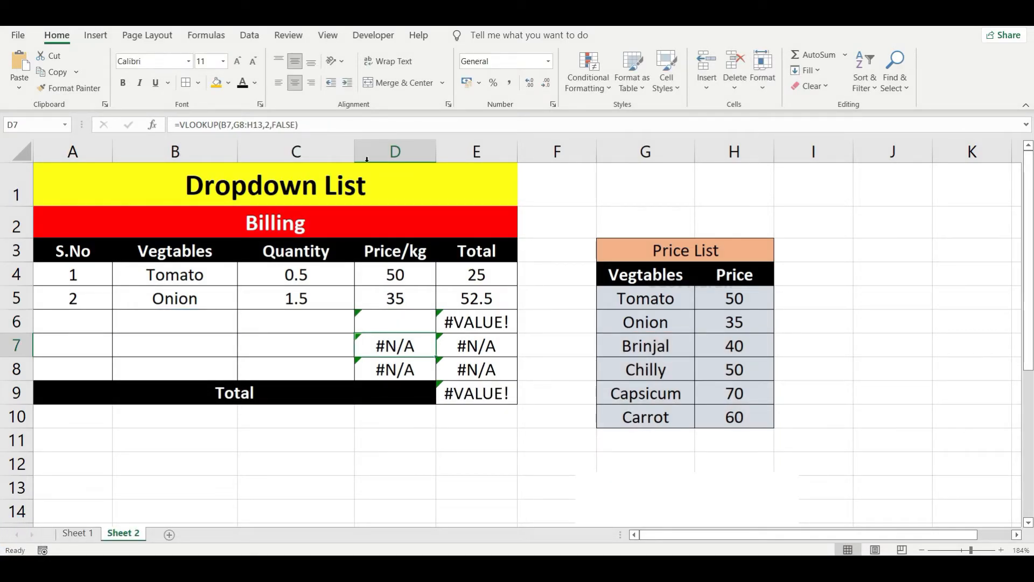
{"action": "left_click", "coordinate": [377, 327]}
{"action": "left_click_drag", "start_coordinate": [436, 334], "coordinate": [437, 377]}
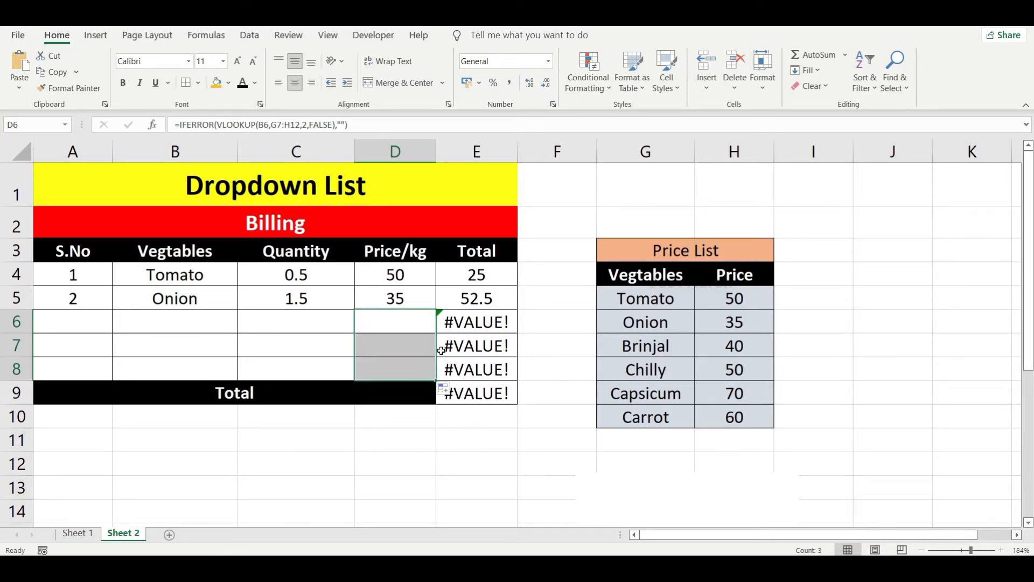
Change the E6 row total formula to =IFERROR(C6*D6,"") and fill it down to E8.
{"action": "left_click", "coordinate": [484, 322]}
{"action": "left_click", "coordinate": [182, 125]}
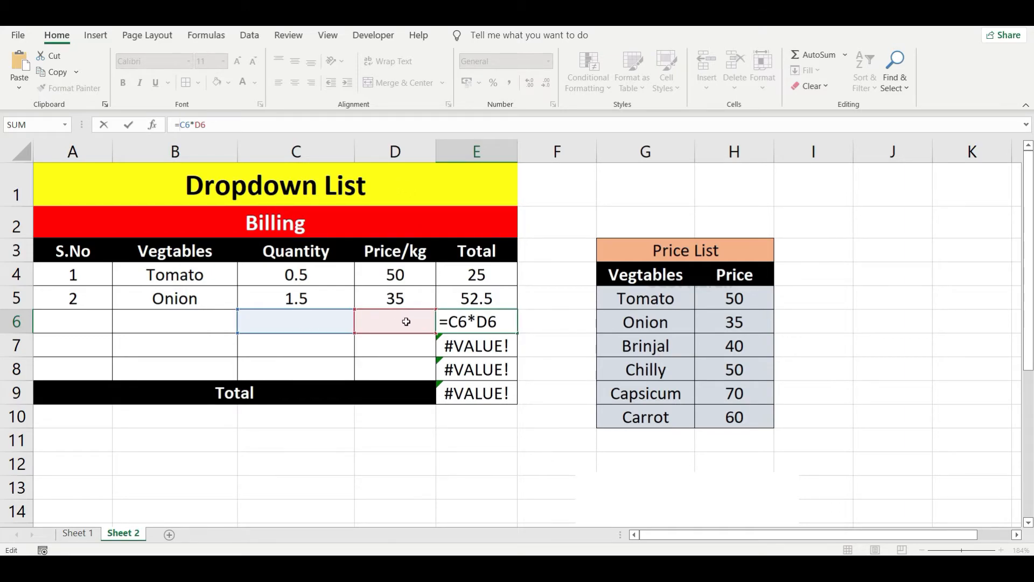
{"action": "left_click", "coordinate": [180, 125]}
{"action": "type", "text": "IFERROR("}
{"action": "key", "text": "End"}
{"action": "type", "text": ",\"\")"}
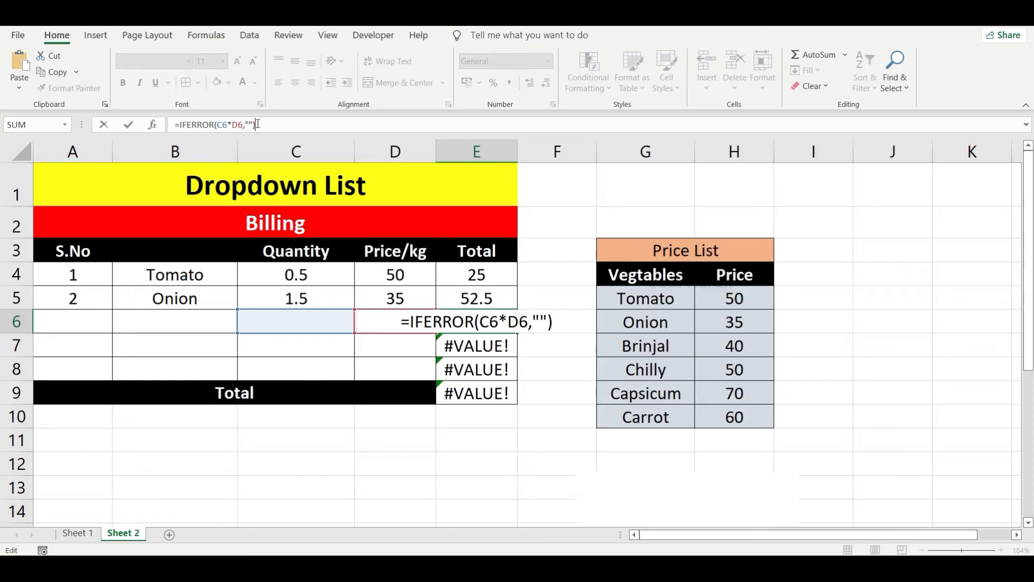
{"action": "key", "text": "Return"}
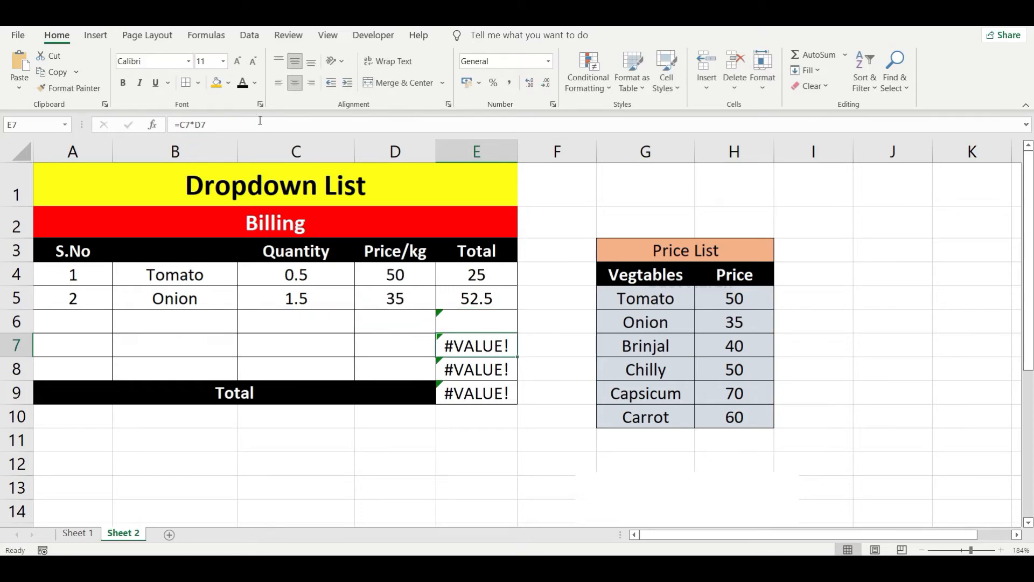
{"action": "left_click", "coordinate": [479, 326]}
{"action": "left_click_drag", "start_coordinate": [516, 334], "coordinate": [504, 377]}
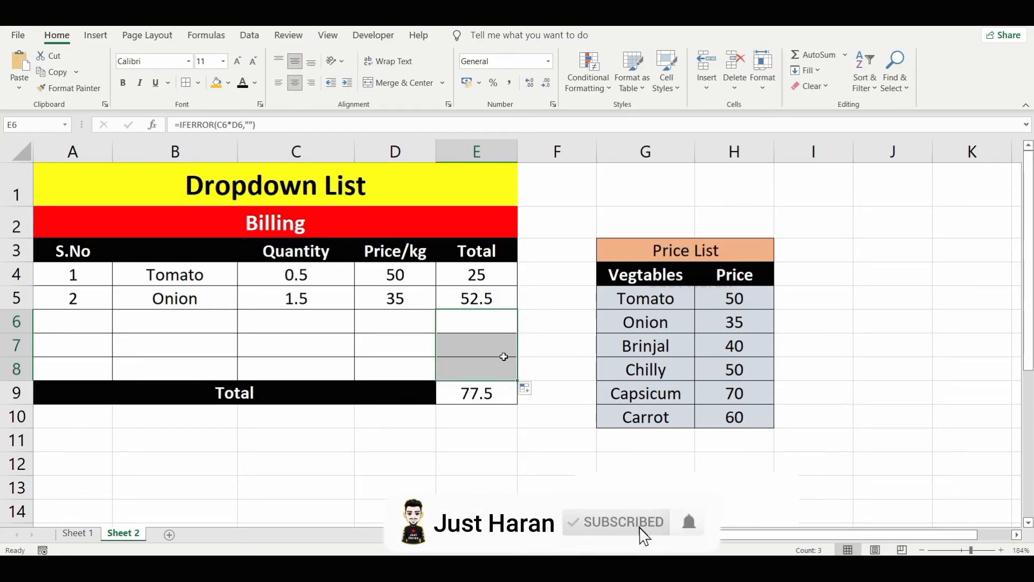
{"action": "left_click", "coordinate": [499, 367]}
{"action": "left_click", "coordinate": [494, 345]}
{"action": "left_click", "coordinate": [480, 315]}
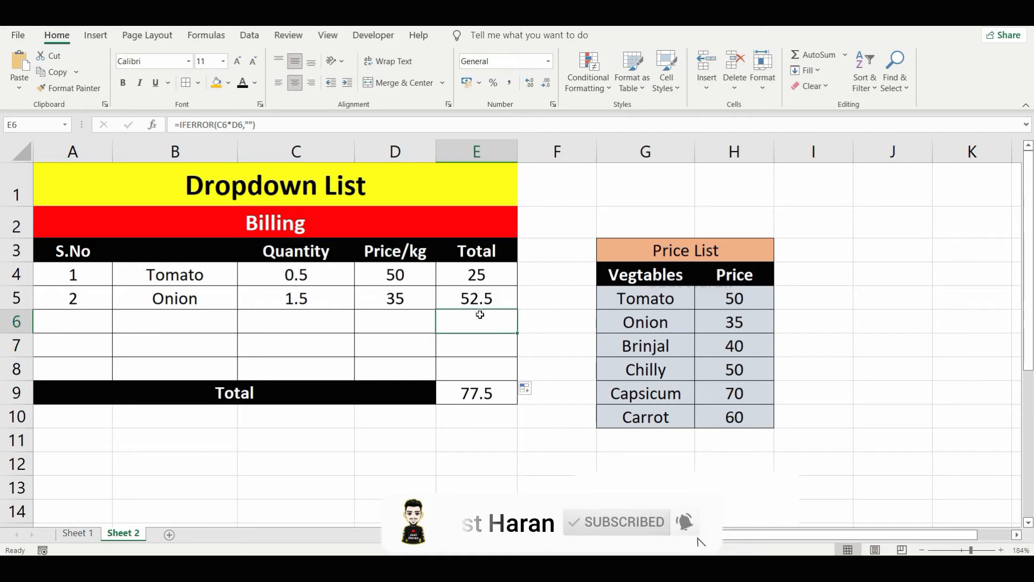
{"action": "left_click", "coordinate": [478, 393]}
{"action": "left_click_drag", "start_coordinate": [74, 273], "coordinate": [72, 364]}
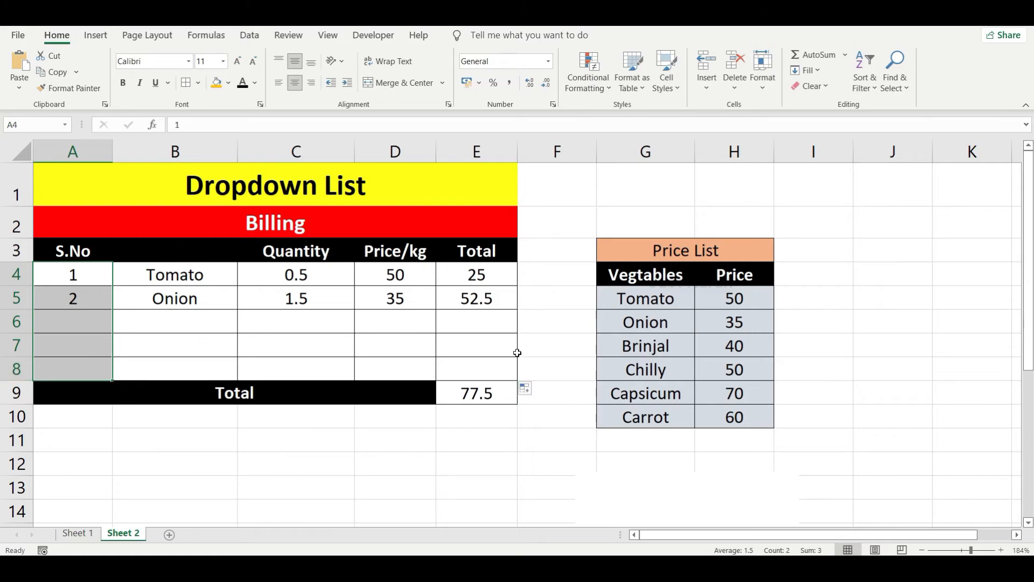
{"action": "left_click", "coordinate": [486, 363]}
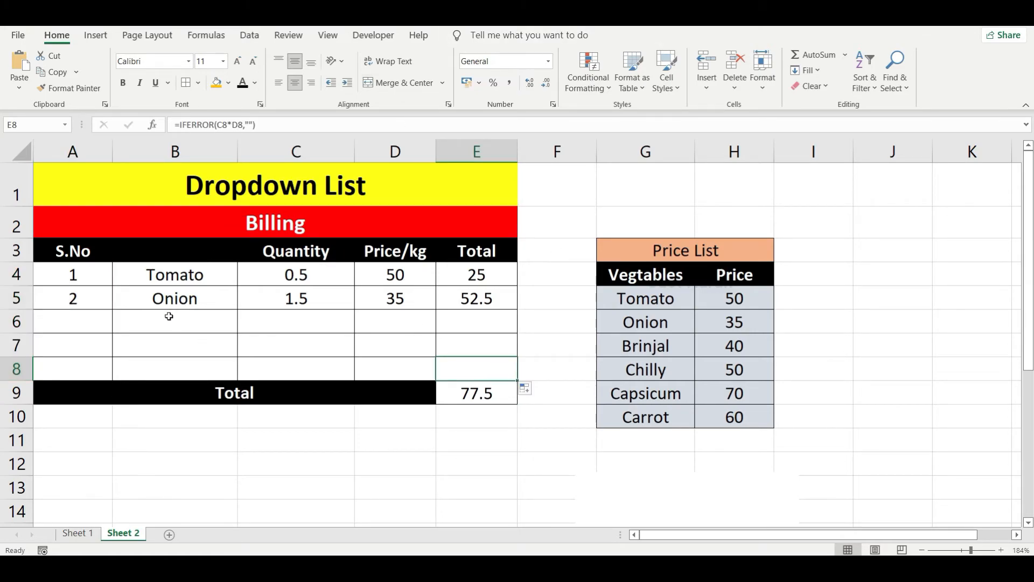
Fill in the third billing row, row 6, with serial number 3, Chilly and a quantity of 0.1.
{"action": "left_click", "coordinate": [76, 320]}
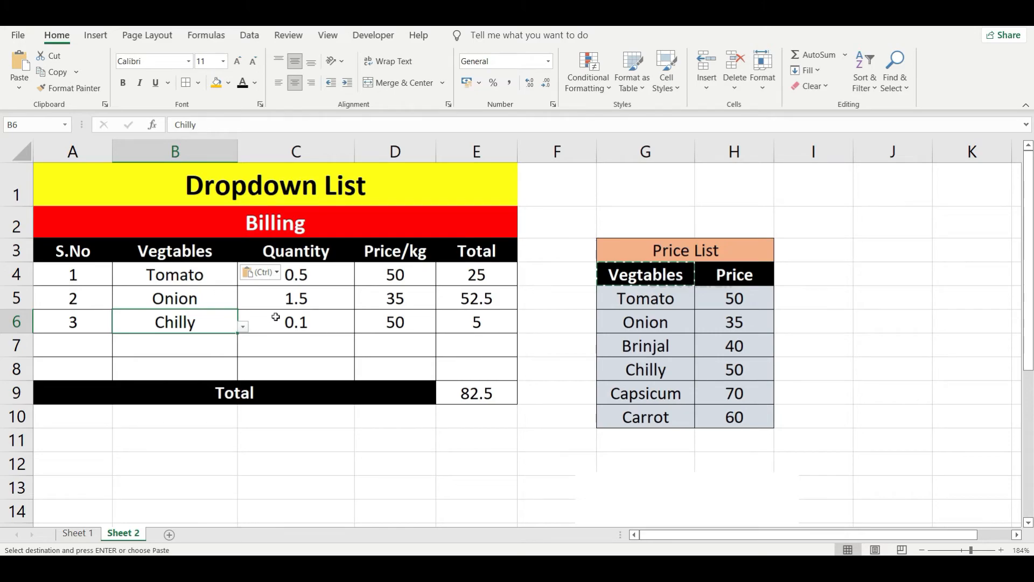
{"action": "left_click", "coordinate": [830, 334]}
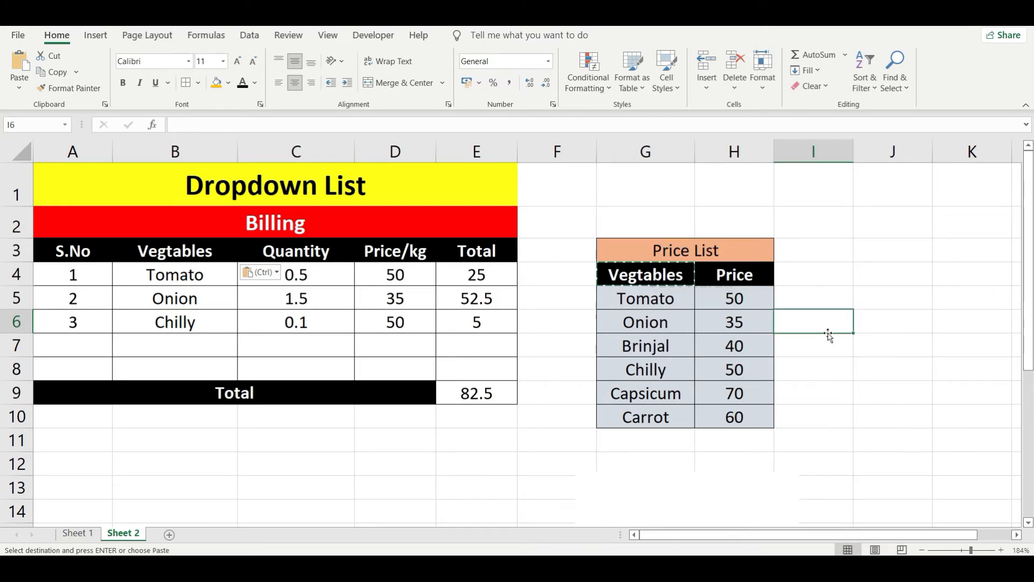
{"action": "left_click", "coordinate": [672, 294]}
{"action": "left_click", "coordinate": [727, 284]}
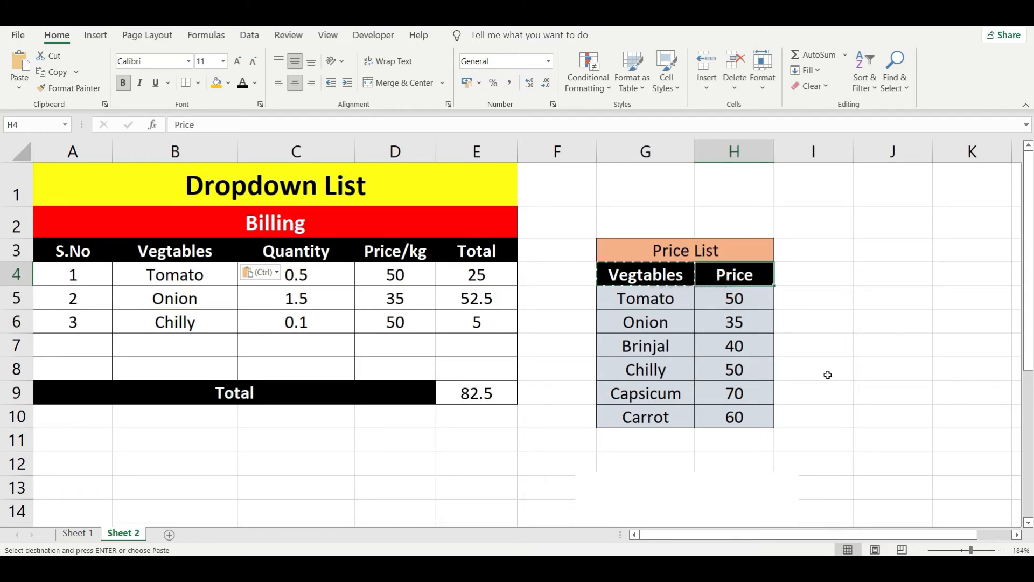